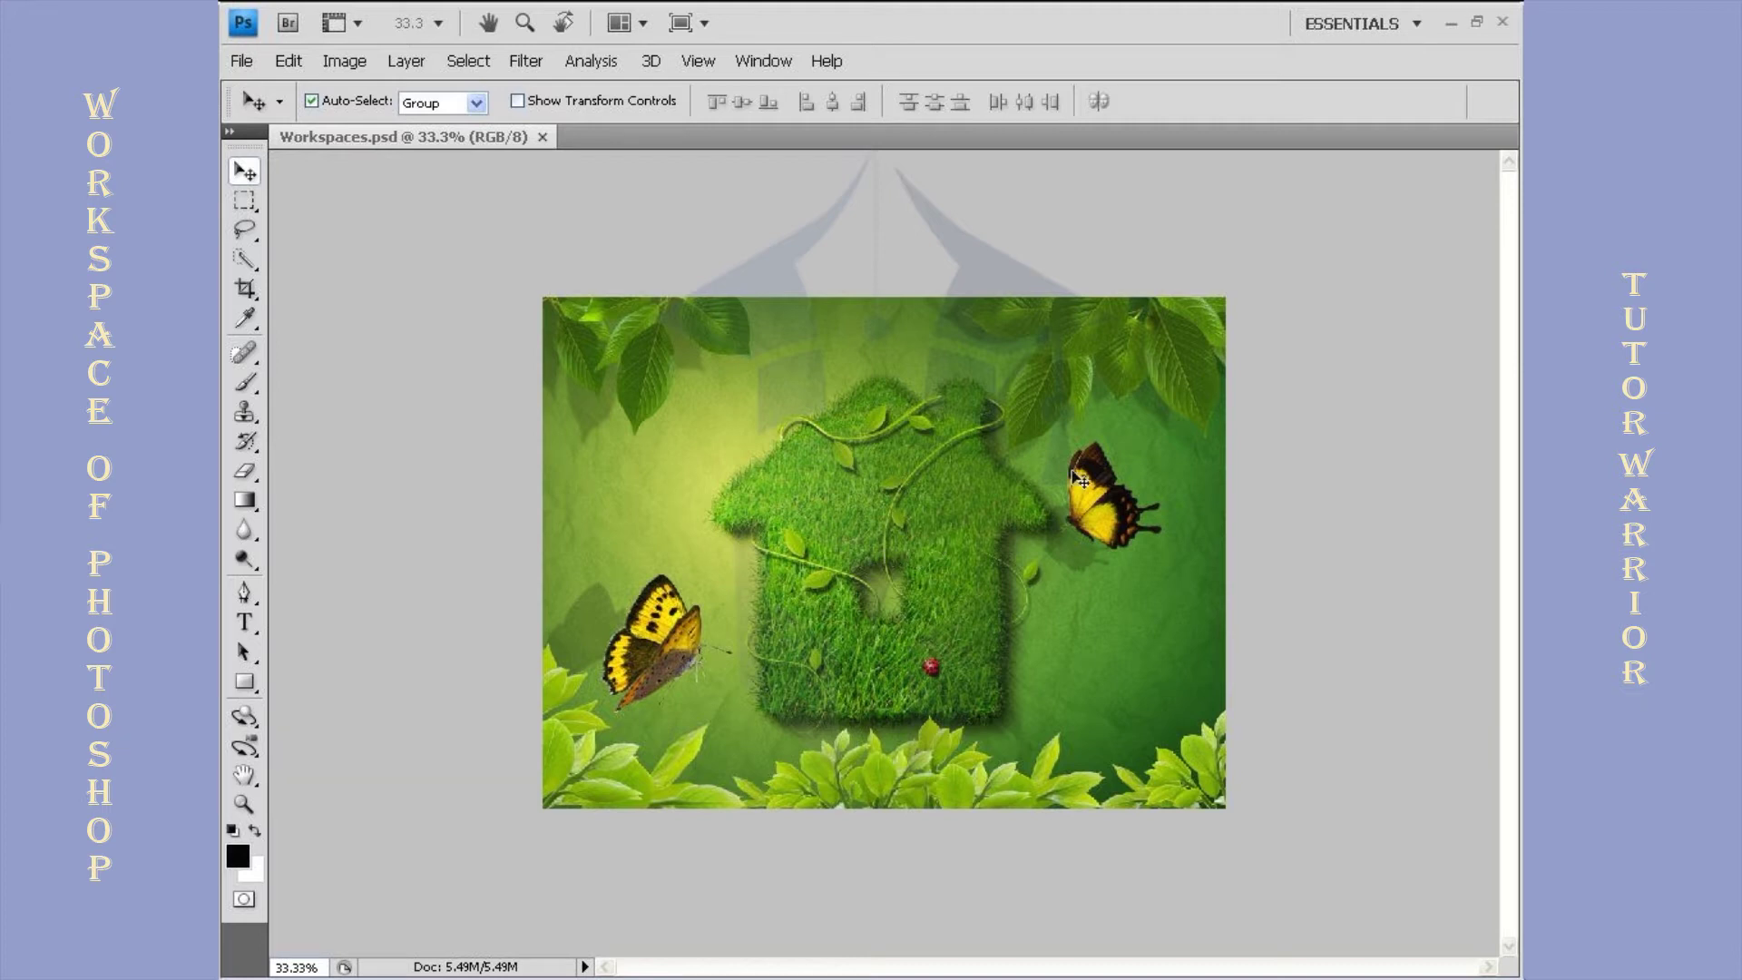
Apply the Essentials workspace, followed by the Basic workspace with its collapsed panels expanded
left_click(1380, 24)
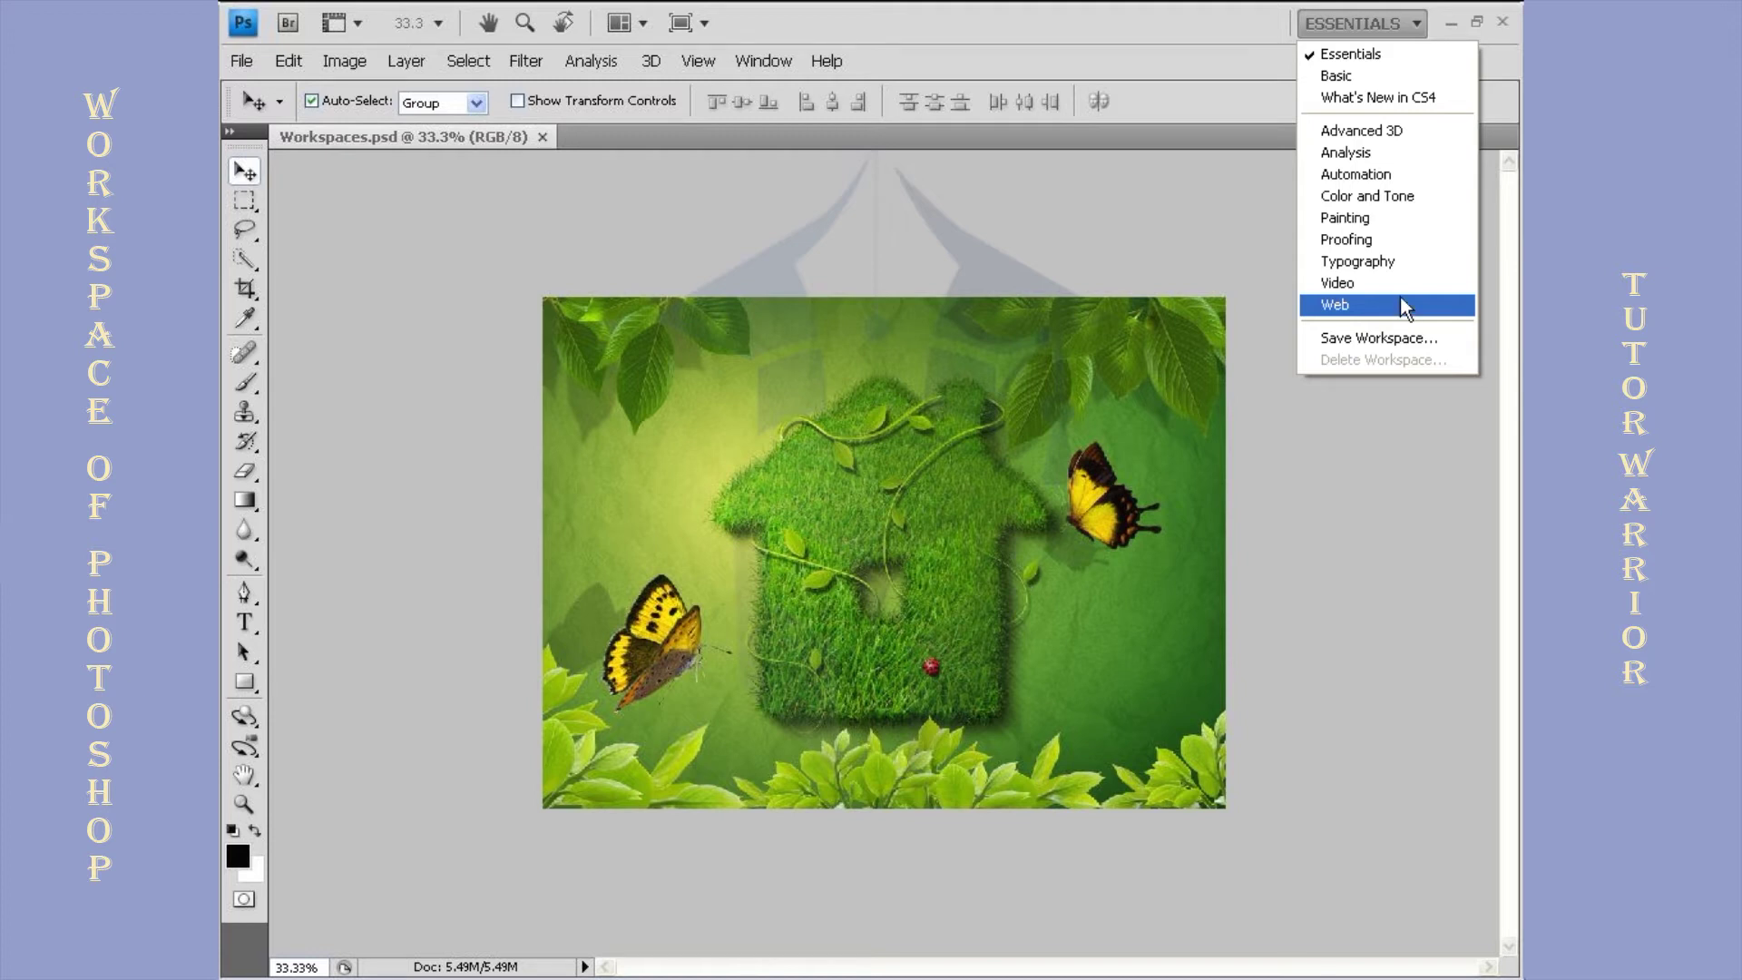
left_click(1369, 56)
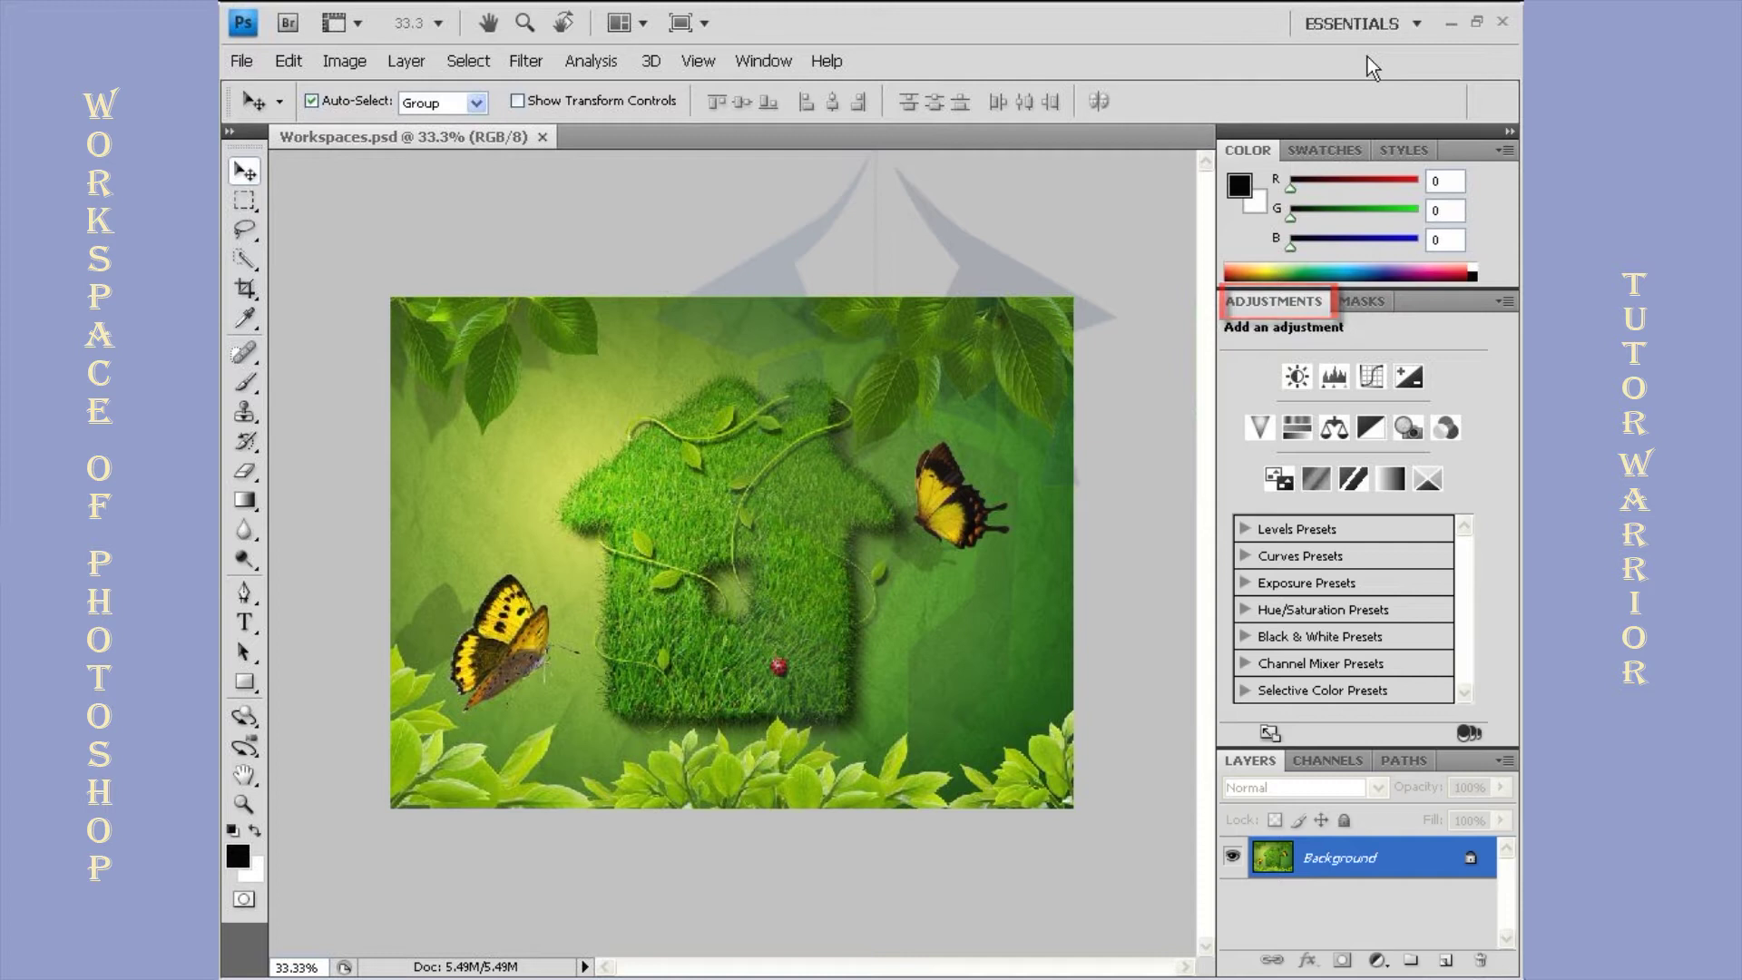
left_click(1378, 29)
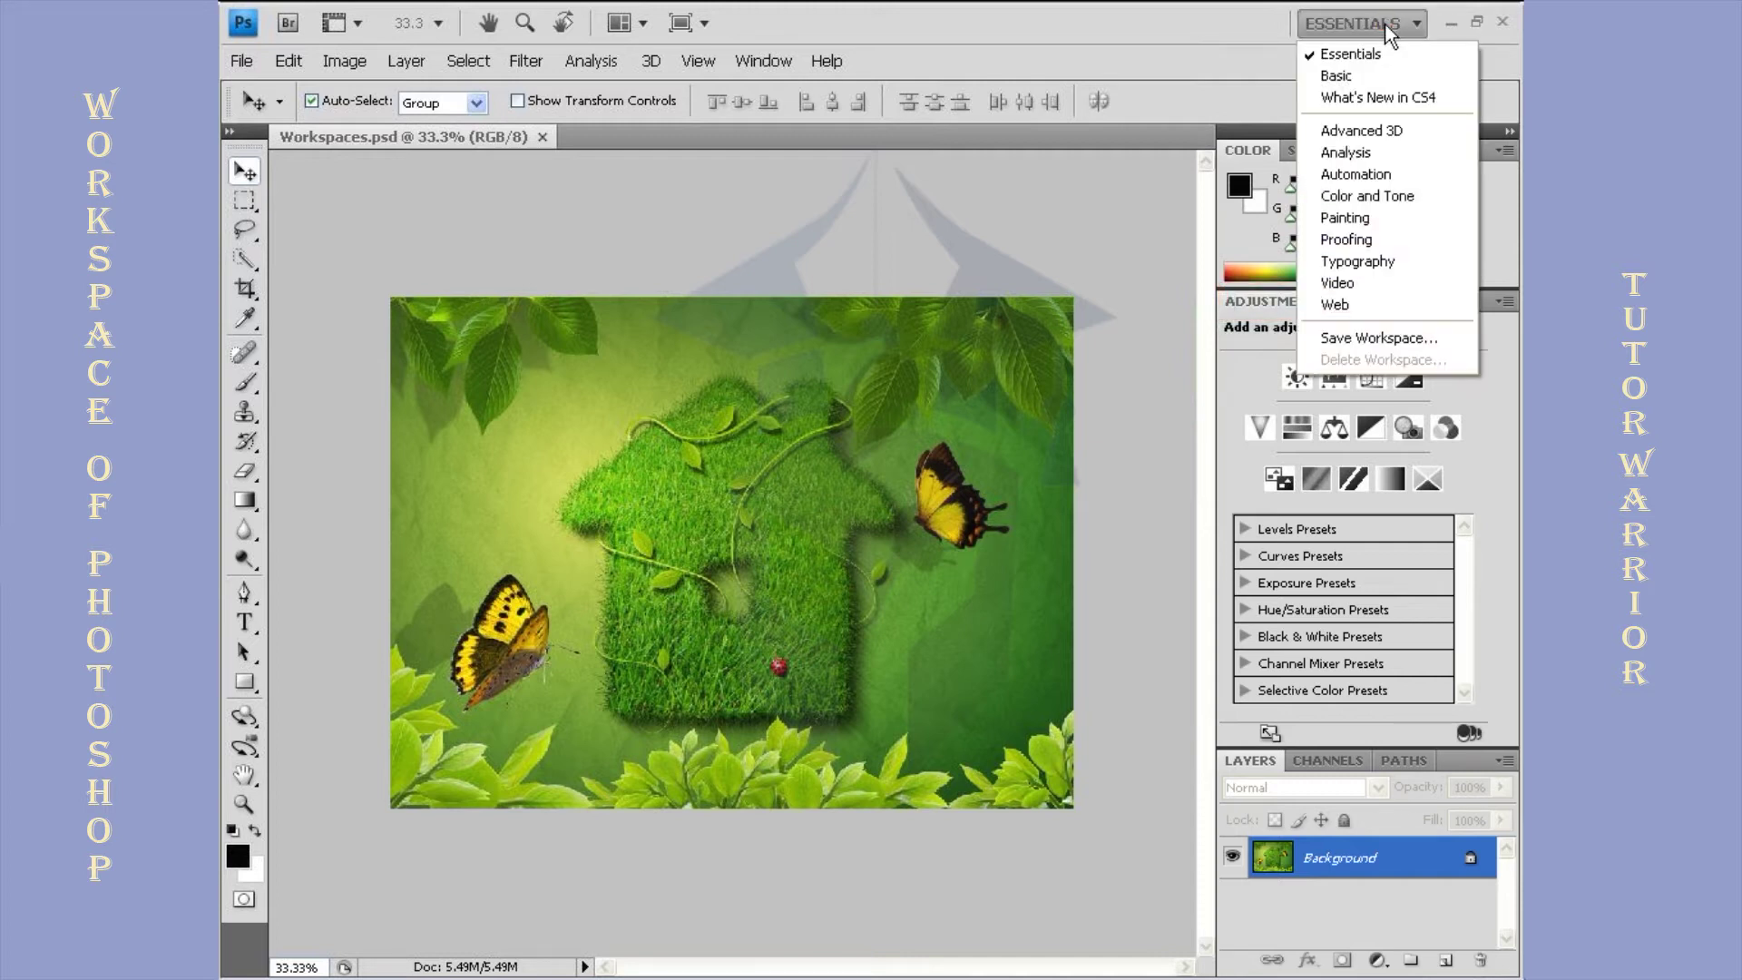
left_click(1368, 78)
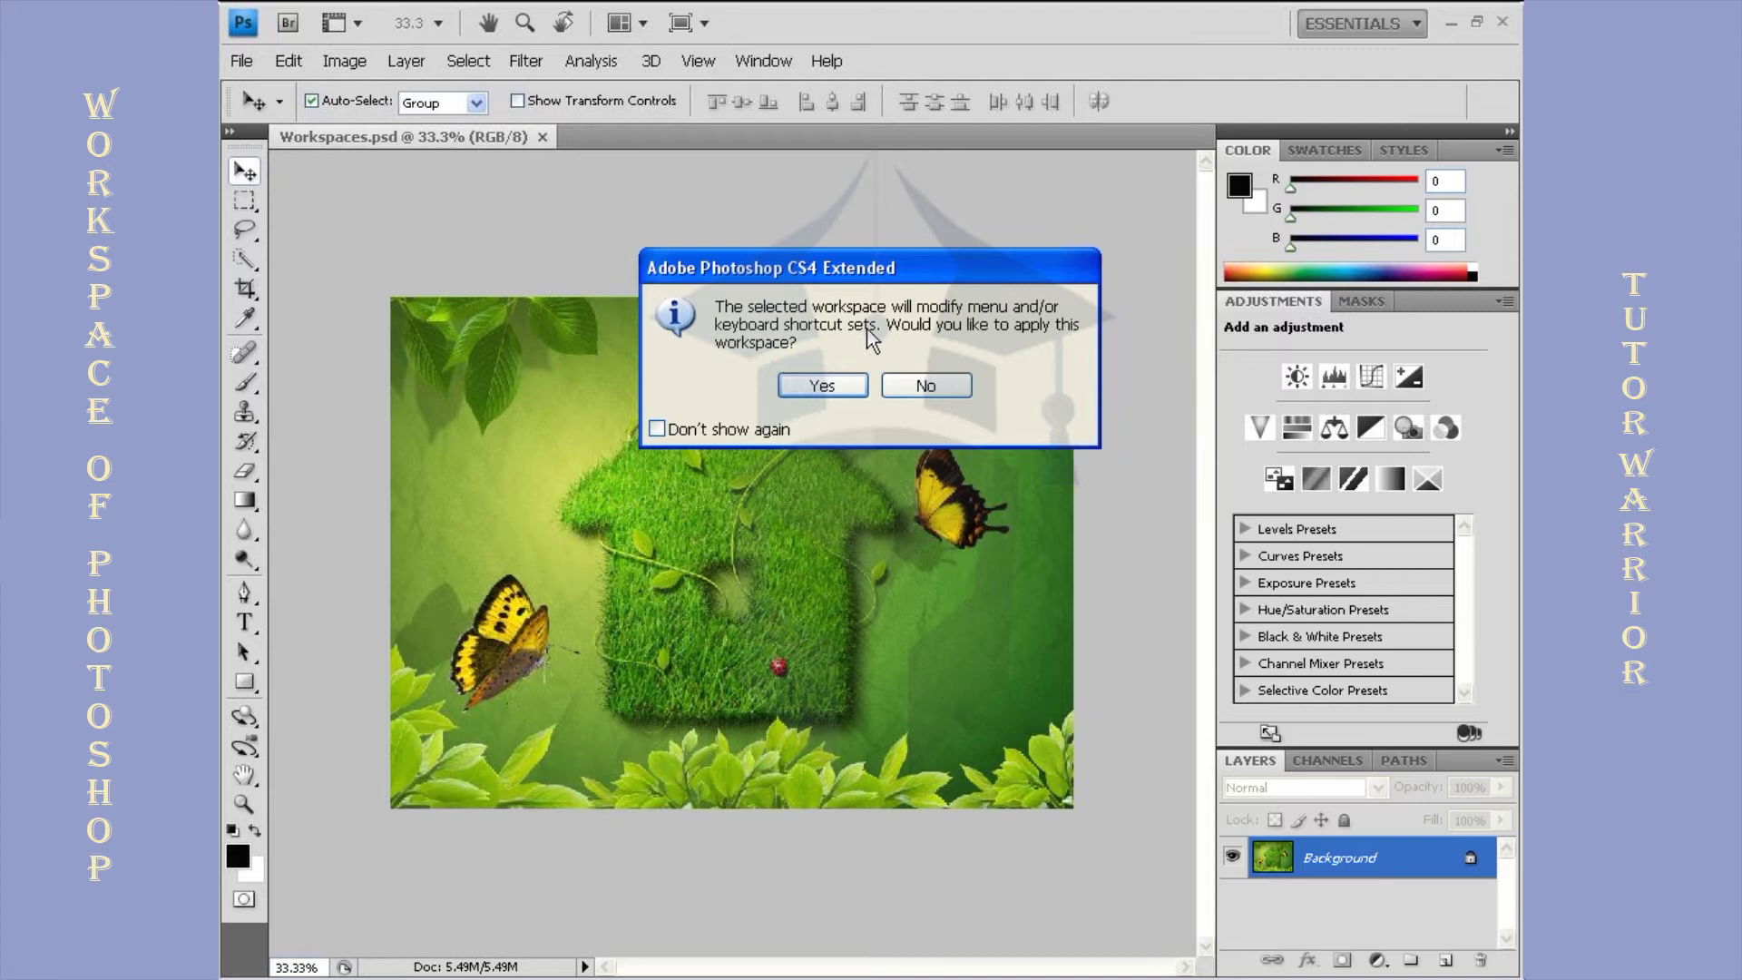
left_click(822, 385)
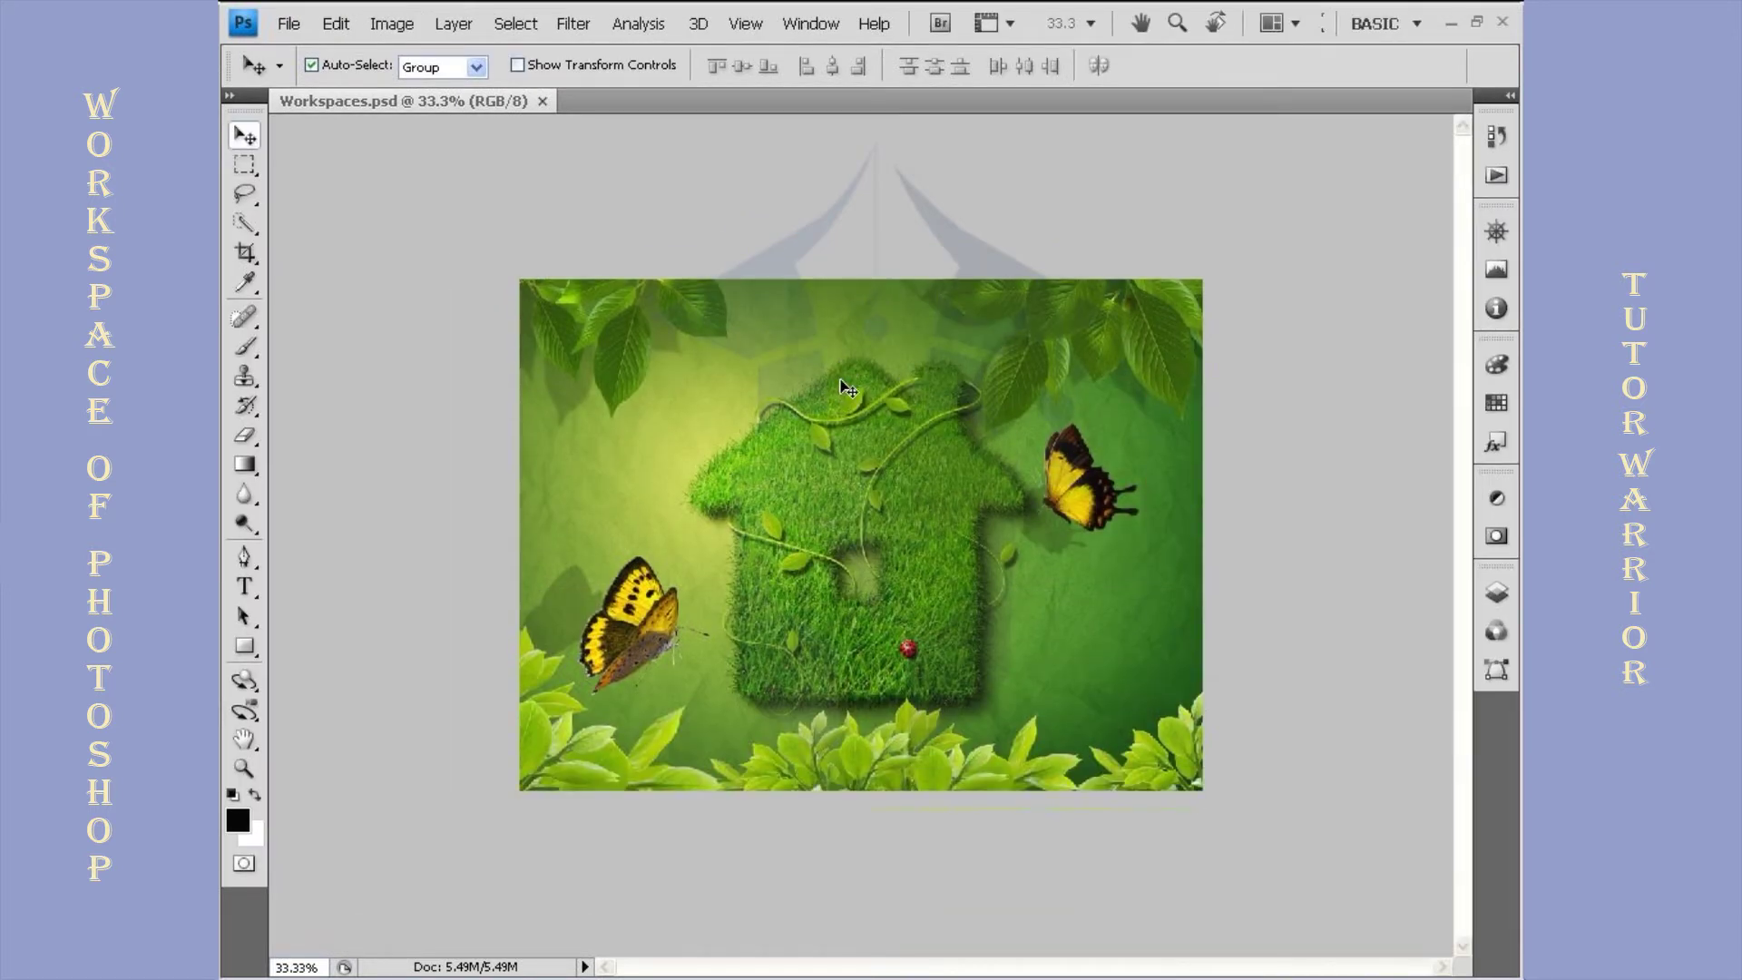
left_click(1509, 96)
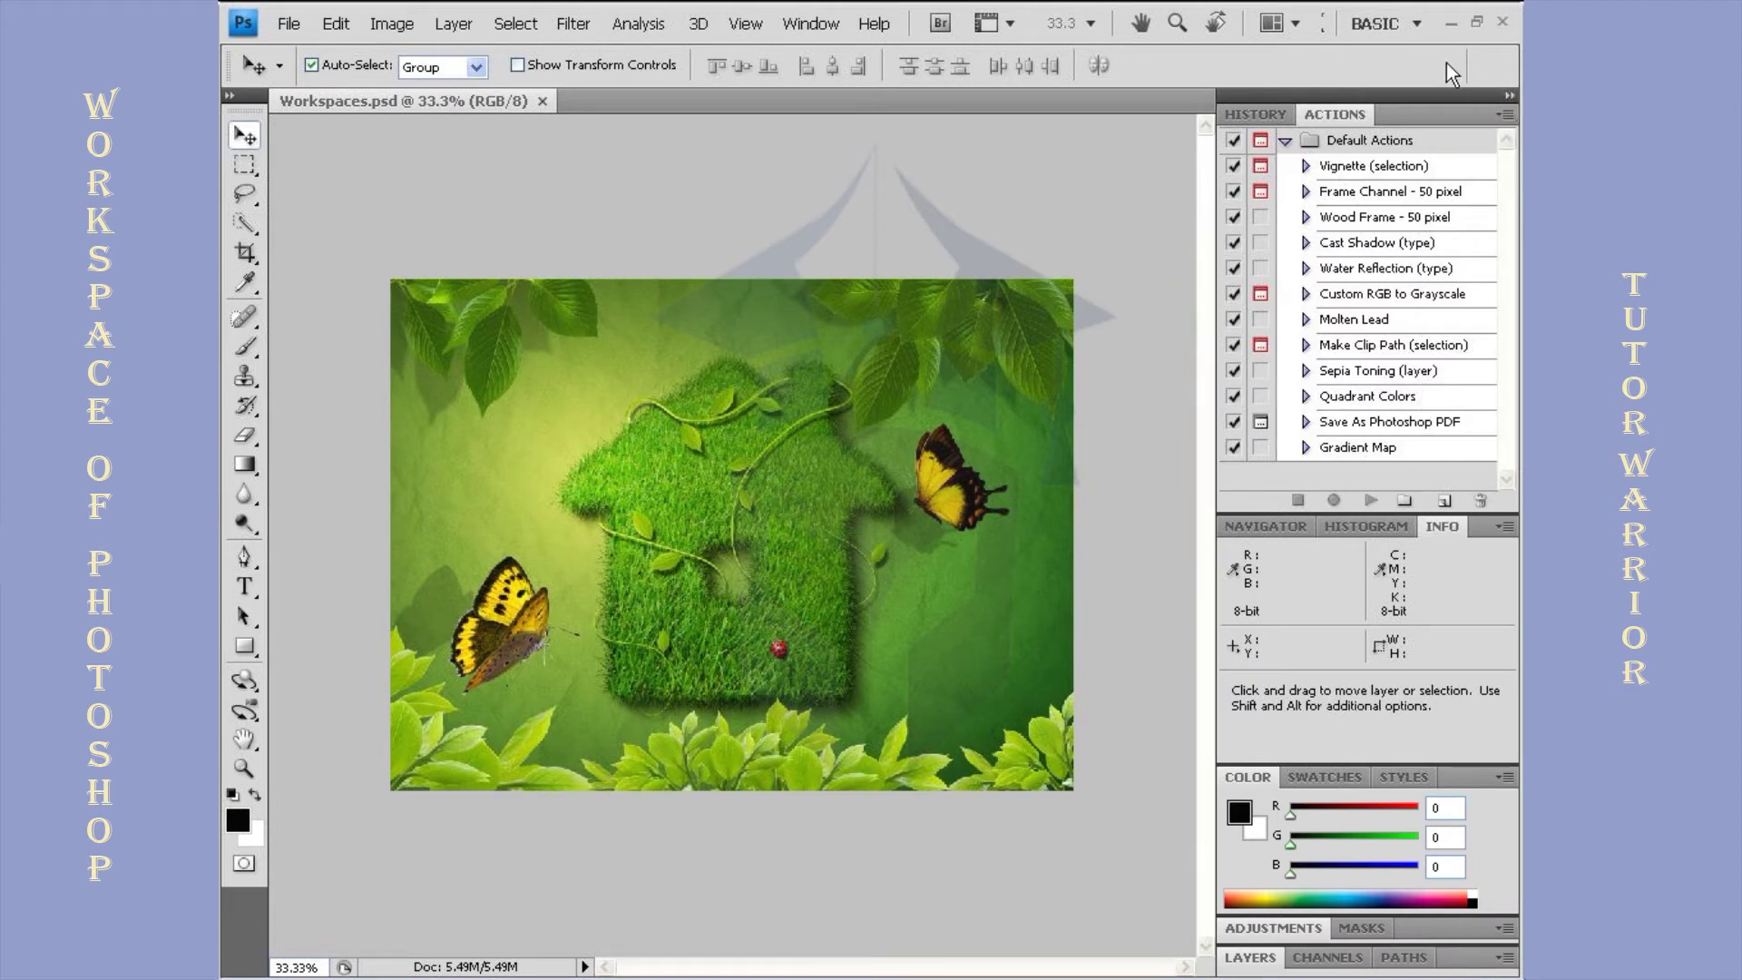
Apply the What's New in CS4 workspace and accept its menu and keyboard shortcut changes
left_click(1409, 24)
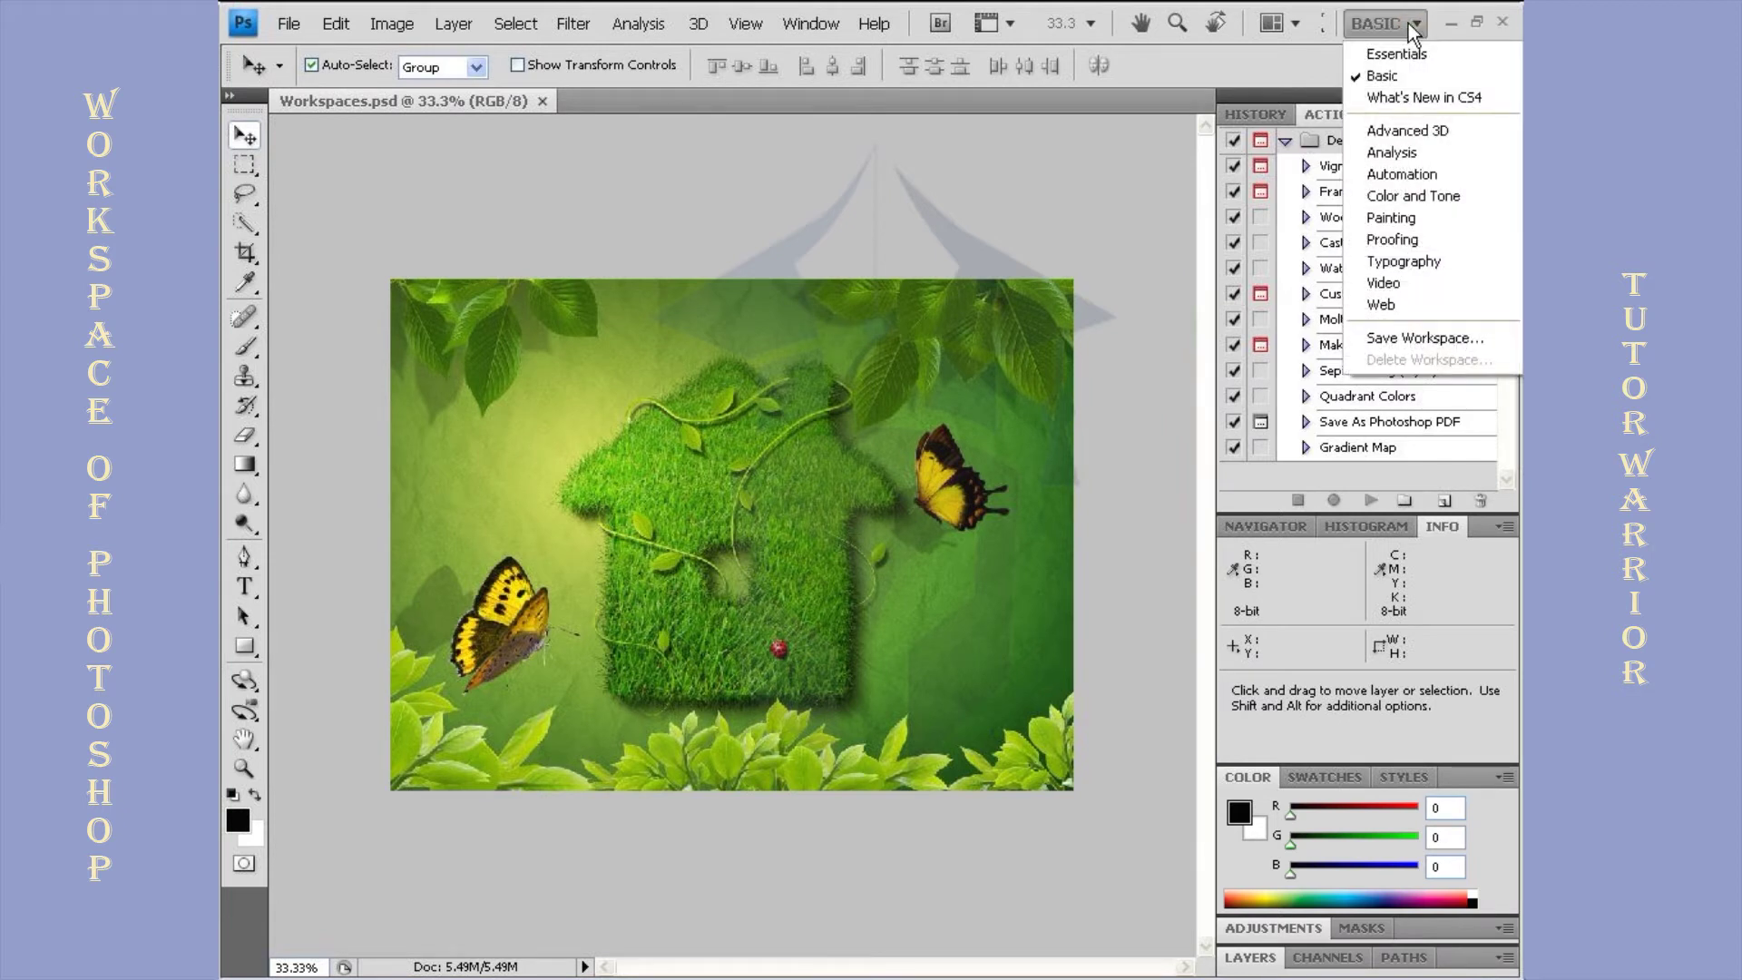
left_click(1457, 103)
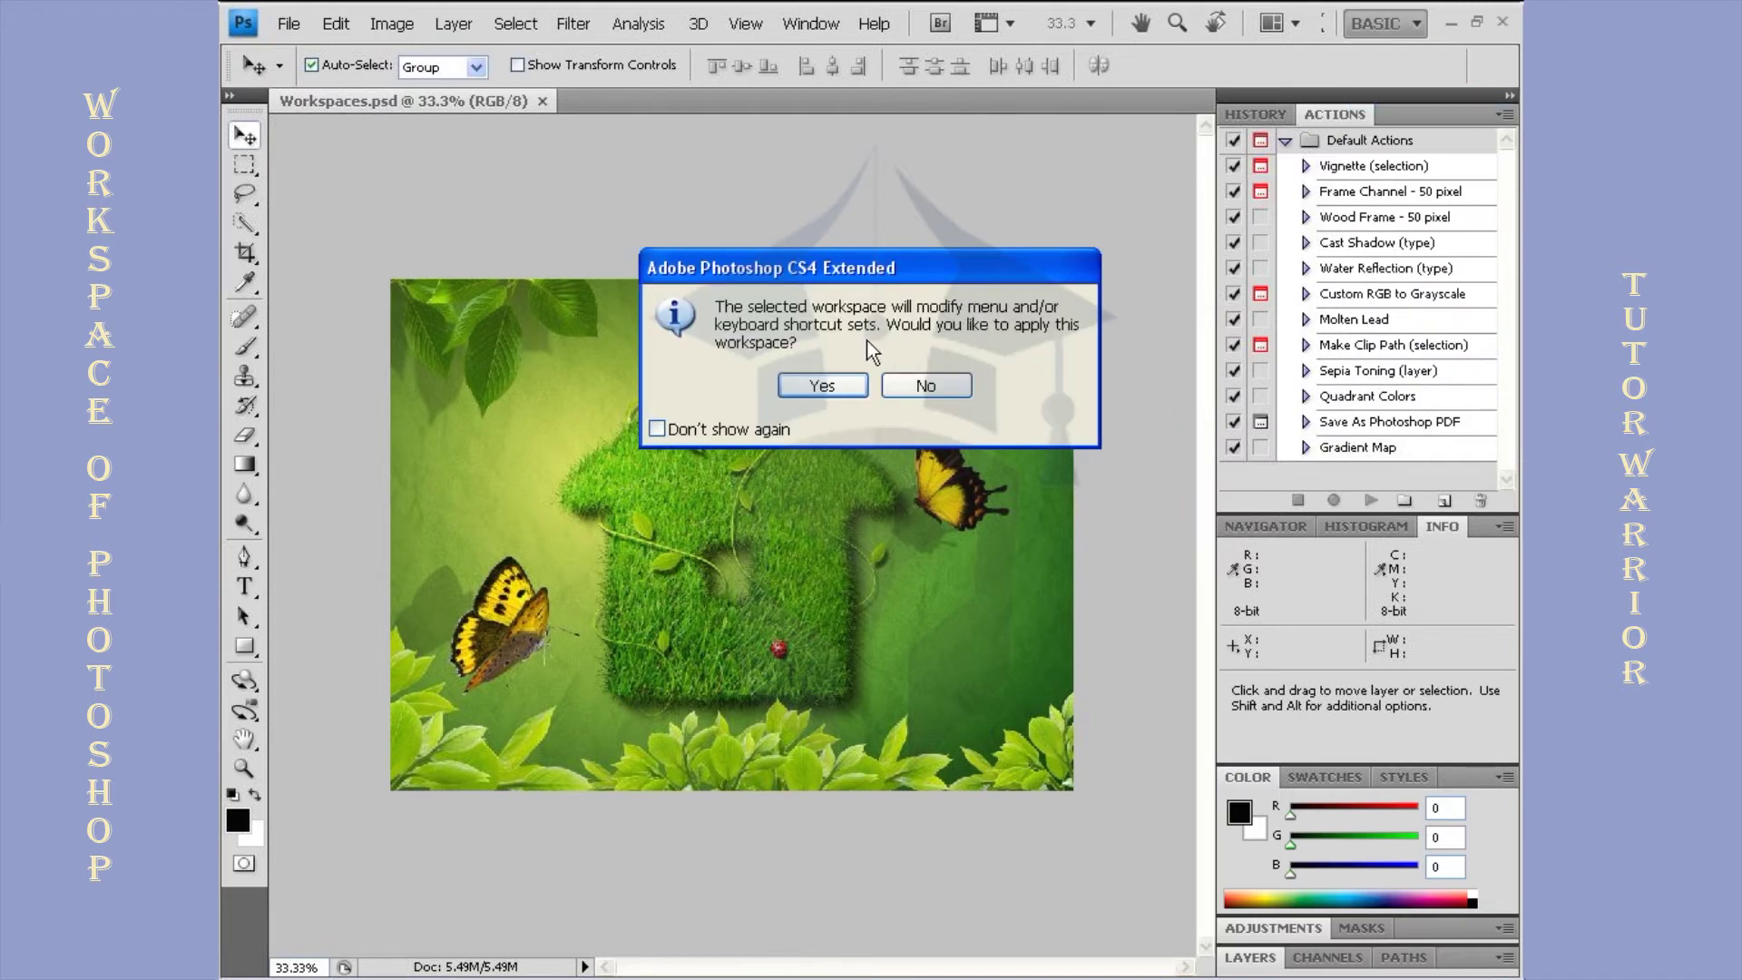
left_click(822, 386)
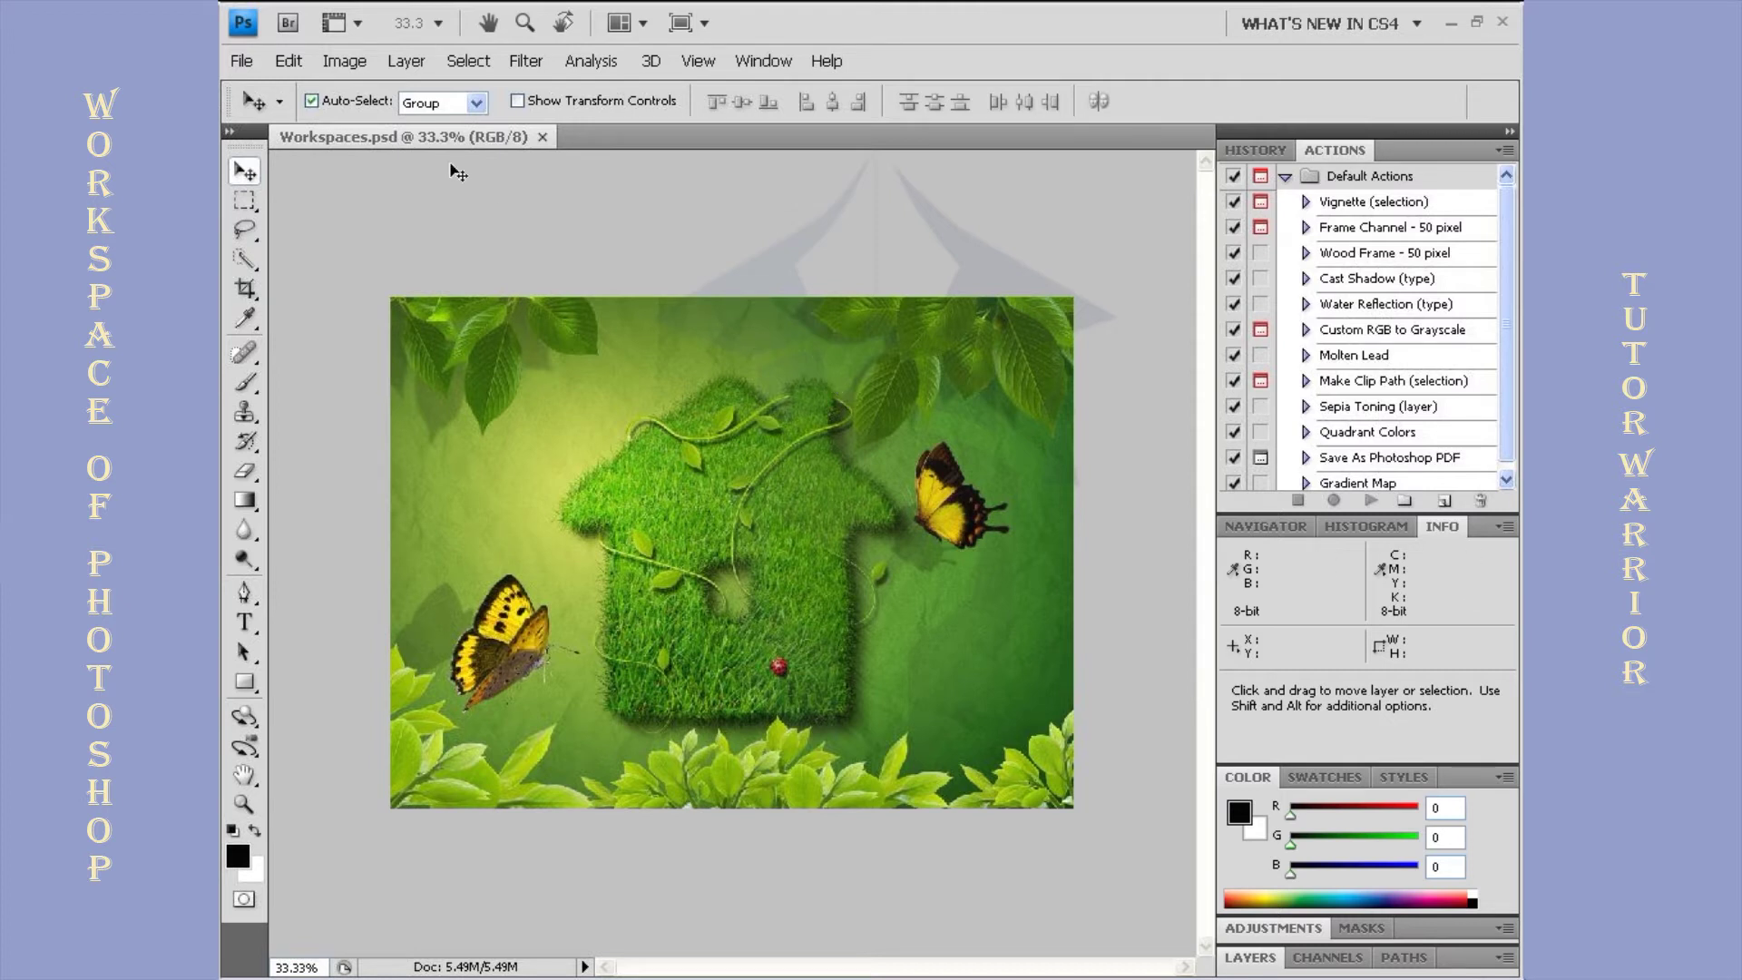
Look through the main menus from File to Help to examine the commands highlighted as new in CS4
left_click(242, 61)
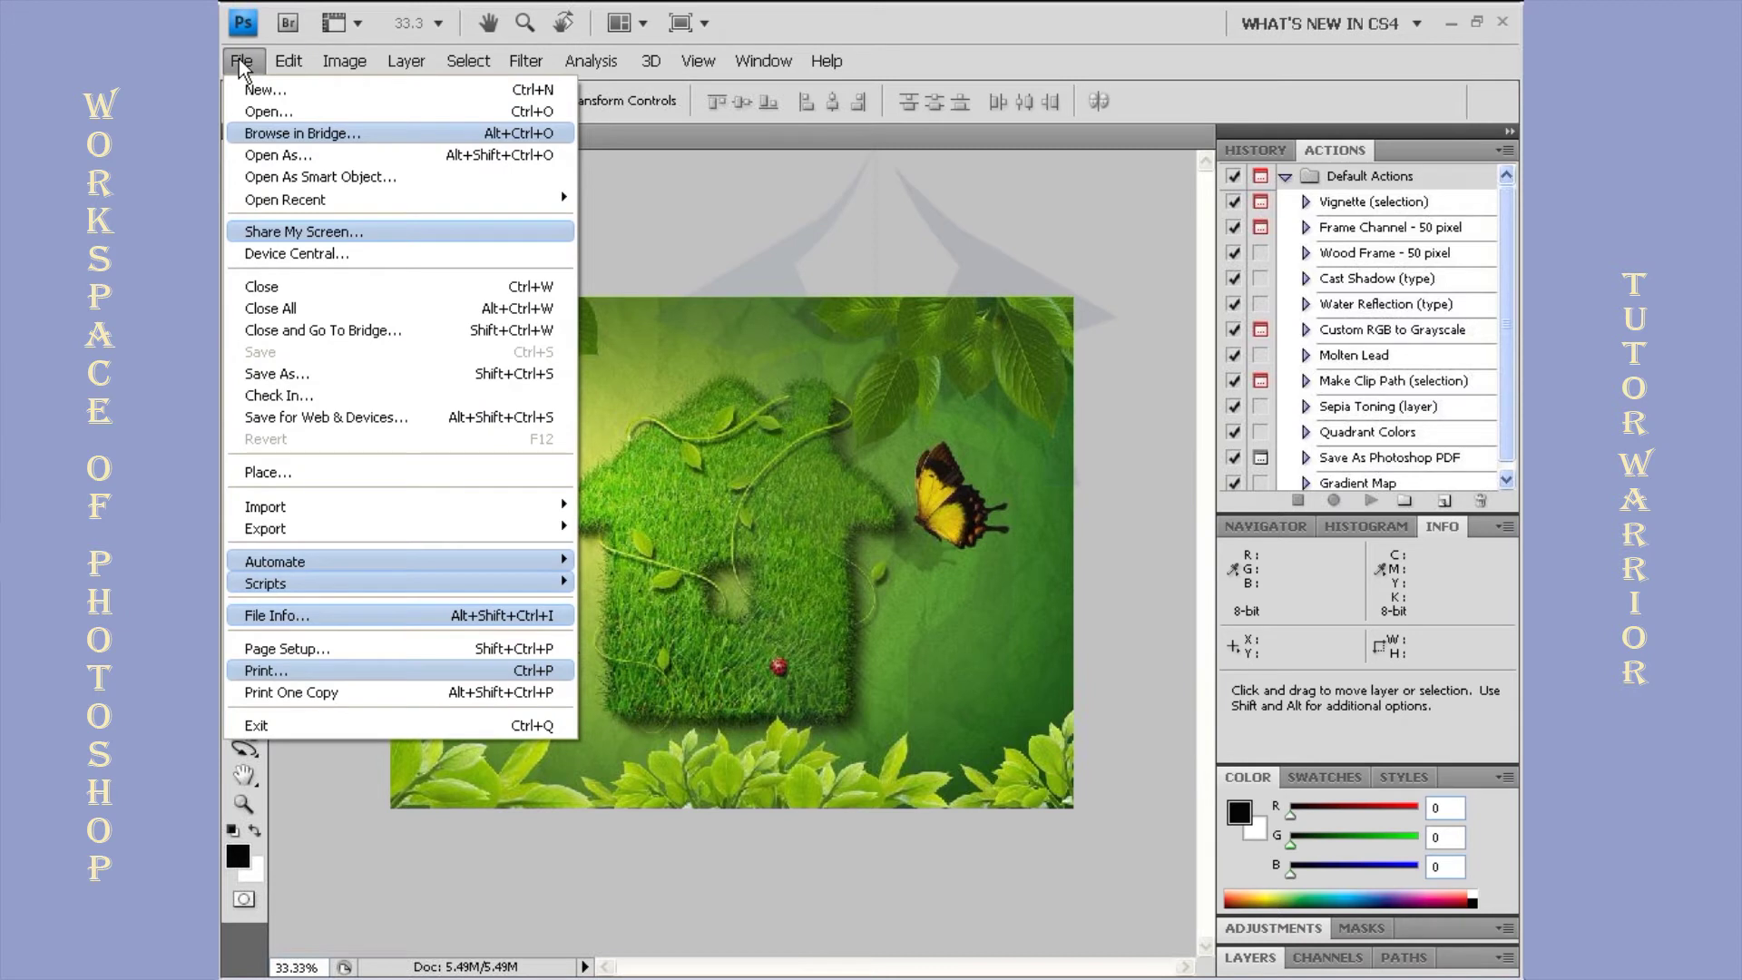
mouse_move(289, 66)
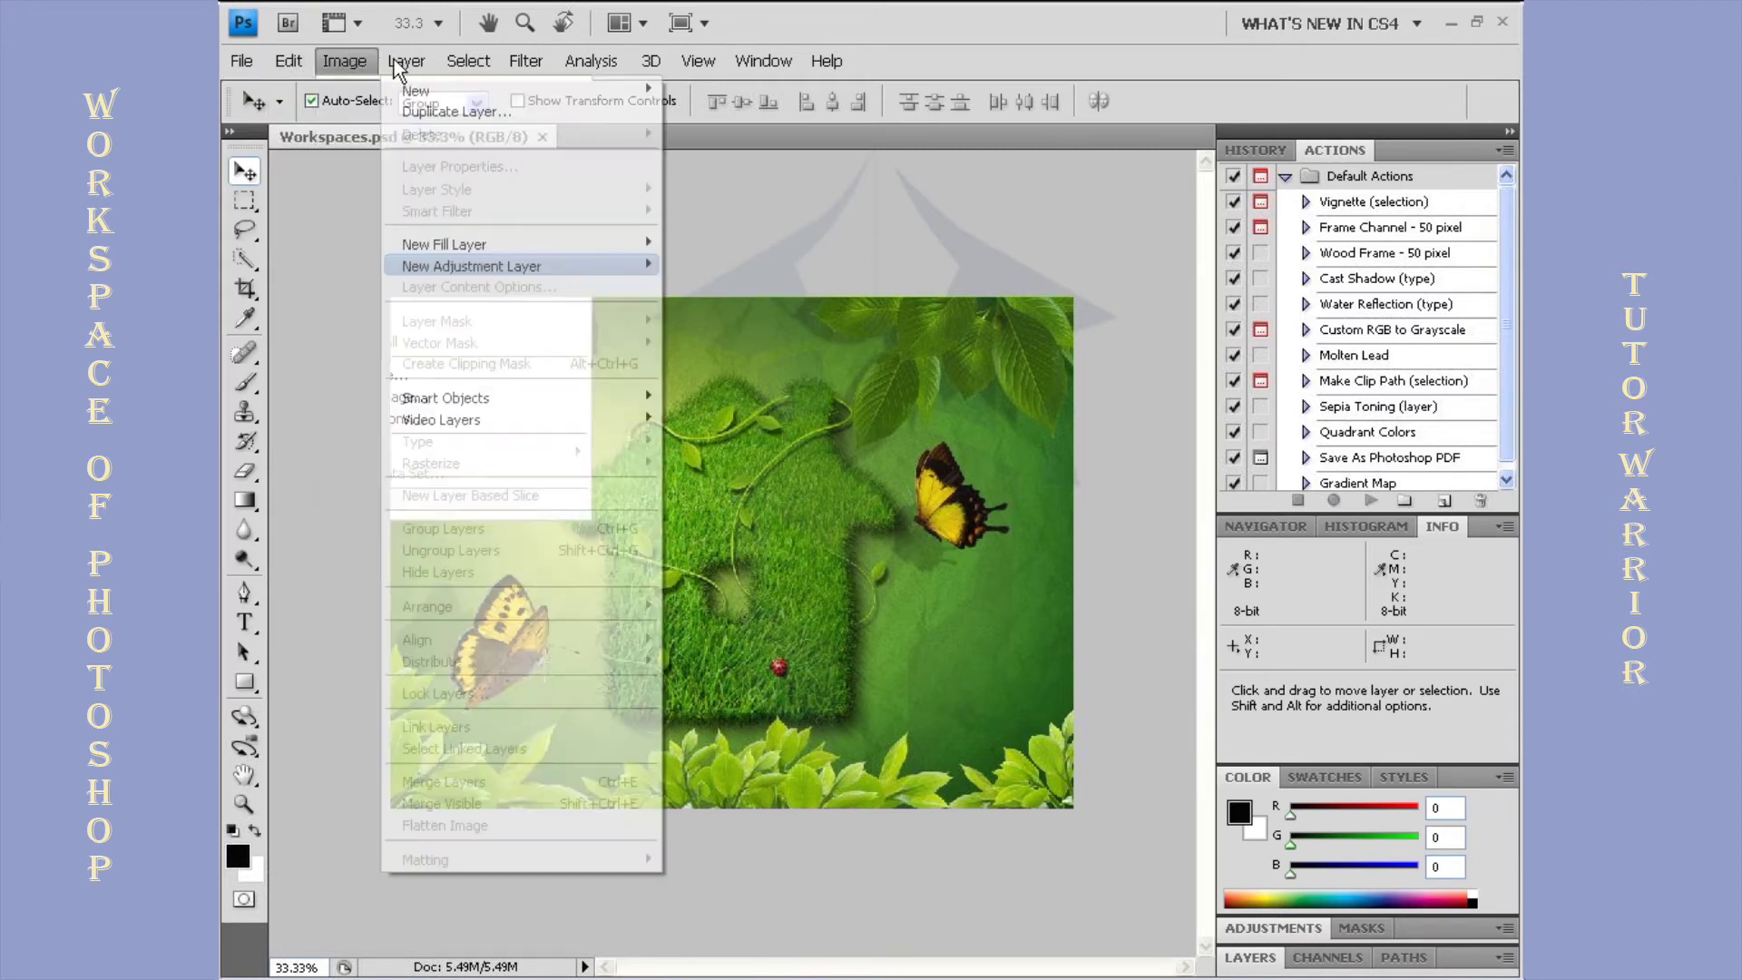
mouse_move(478, 67)
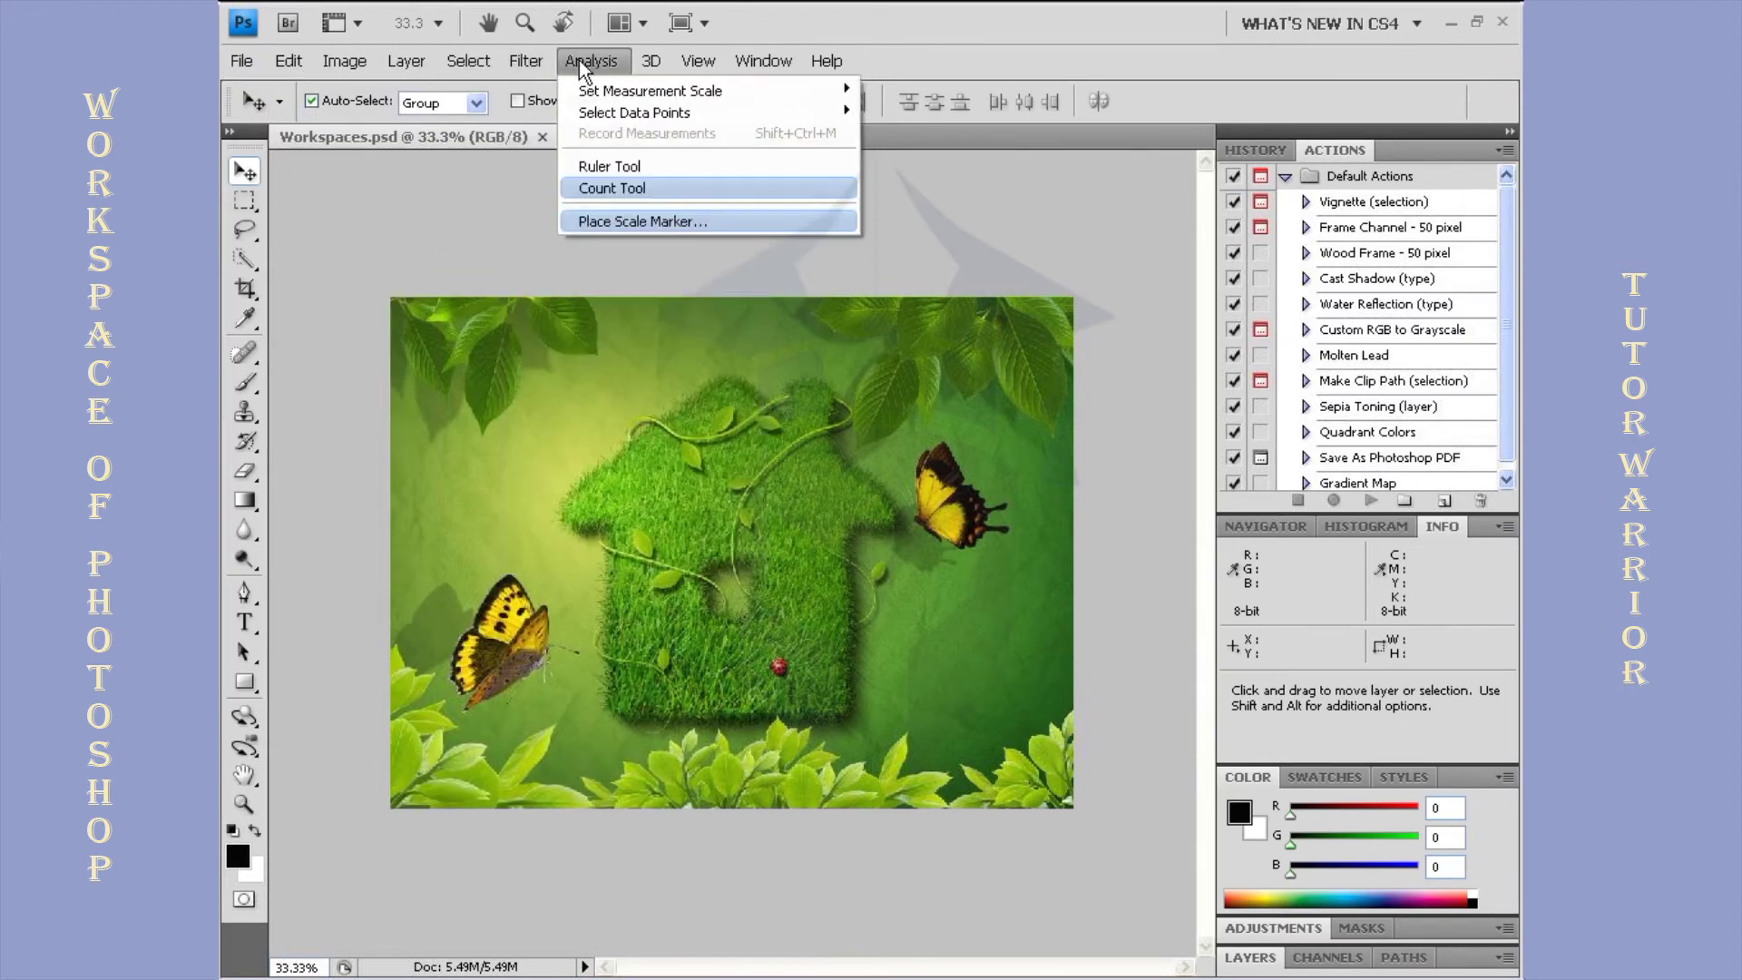
mouse_move(700, 65)
mouse_move(761, 57)
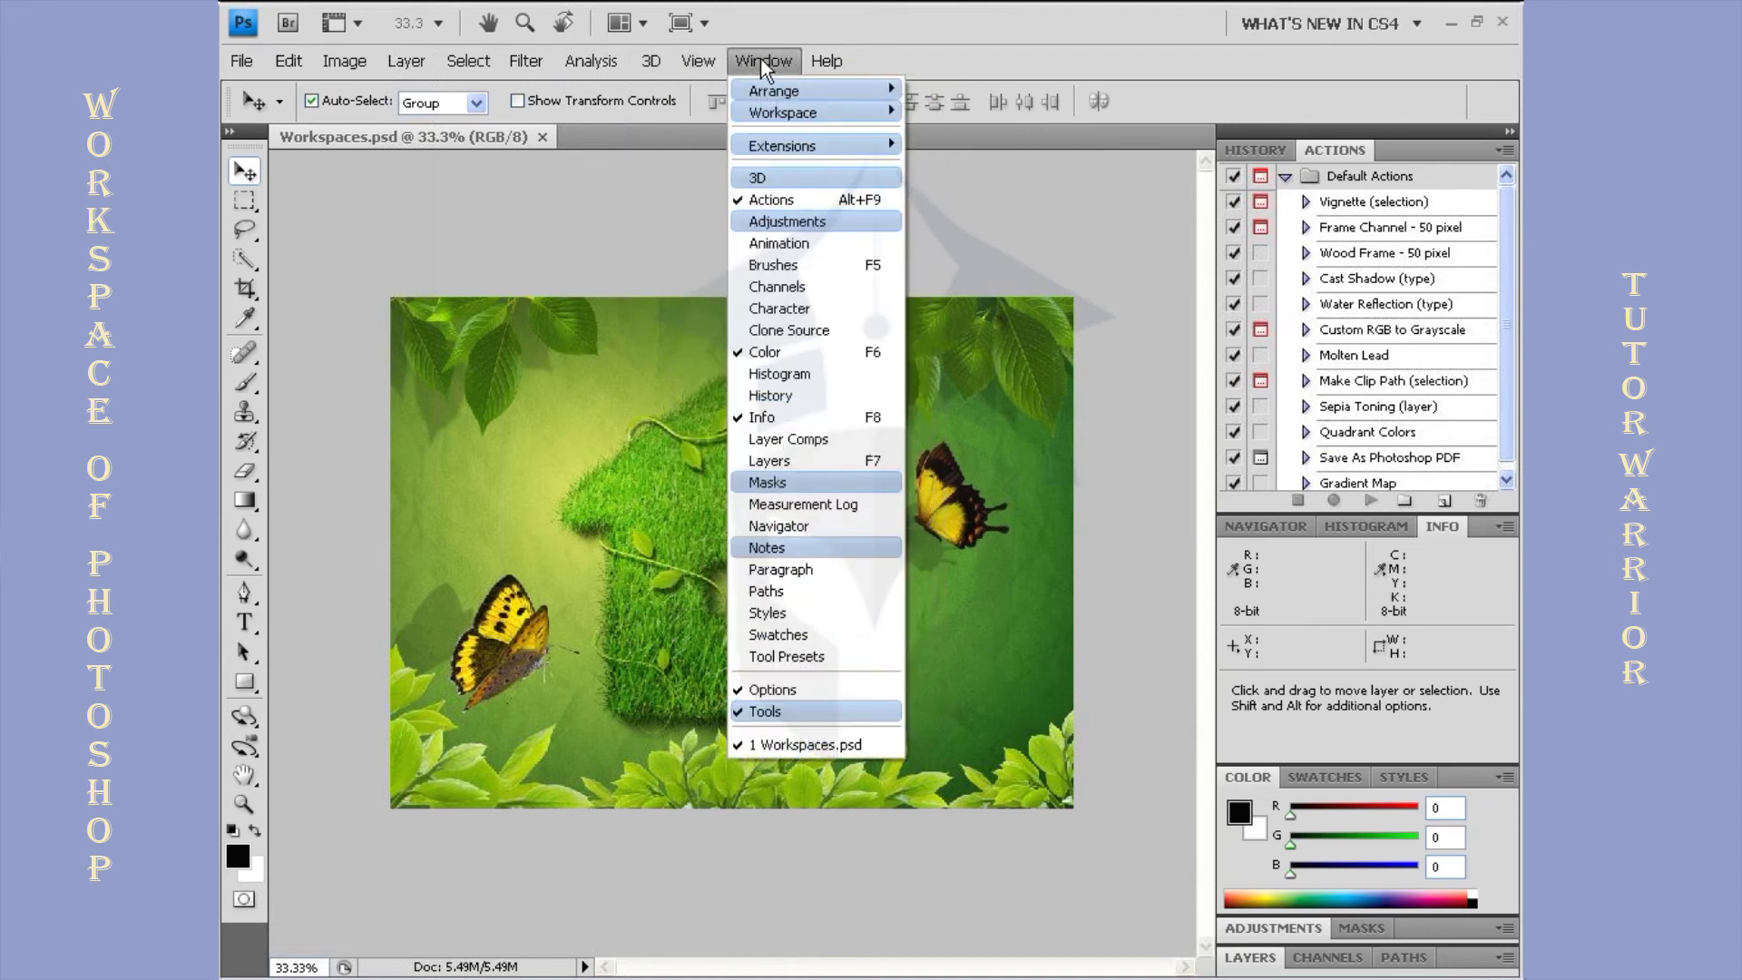
mouse_move(829, 65)
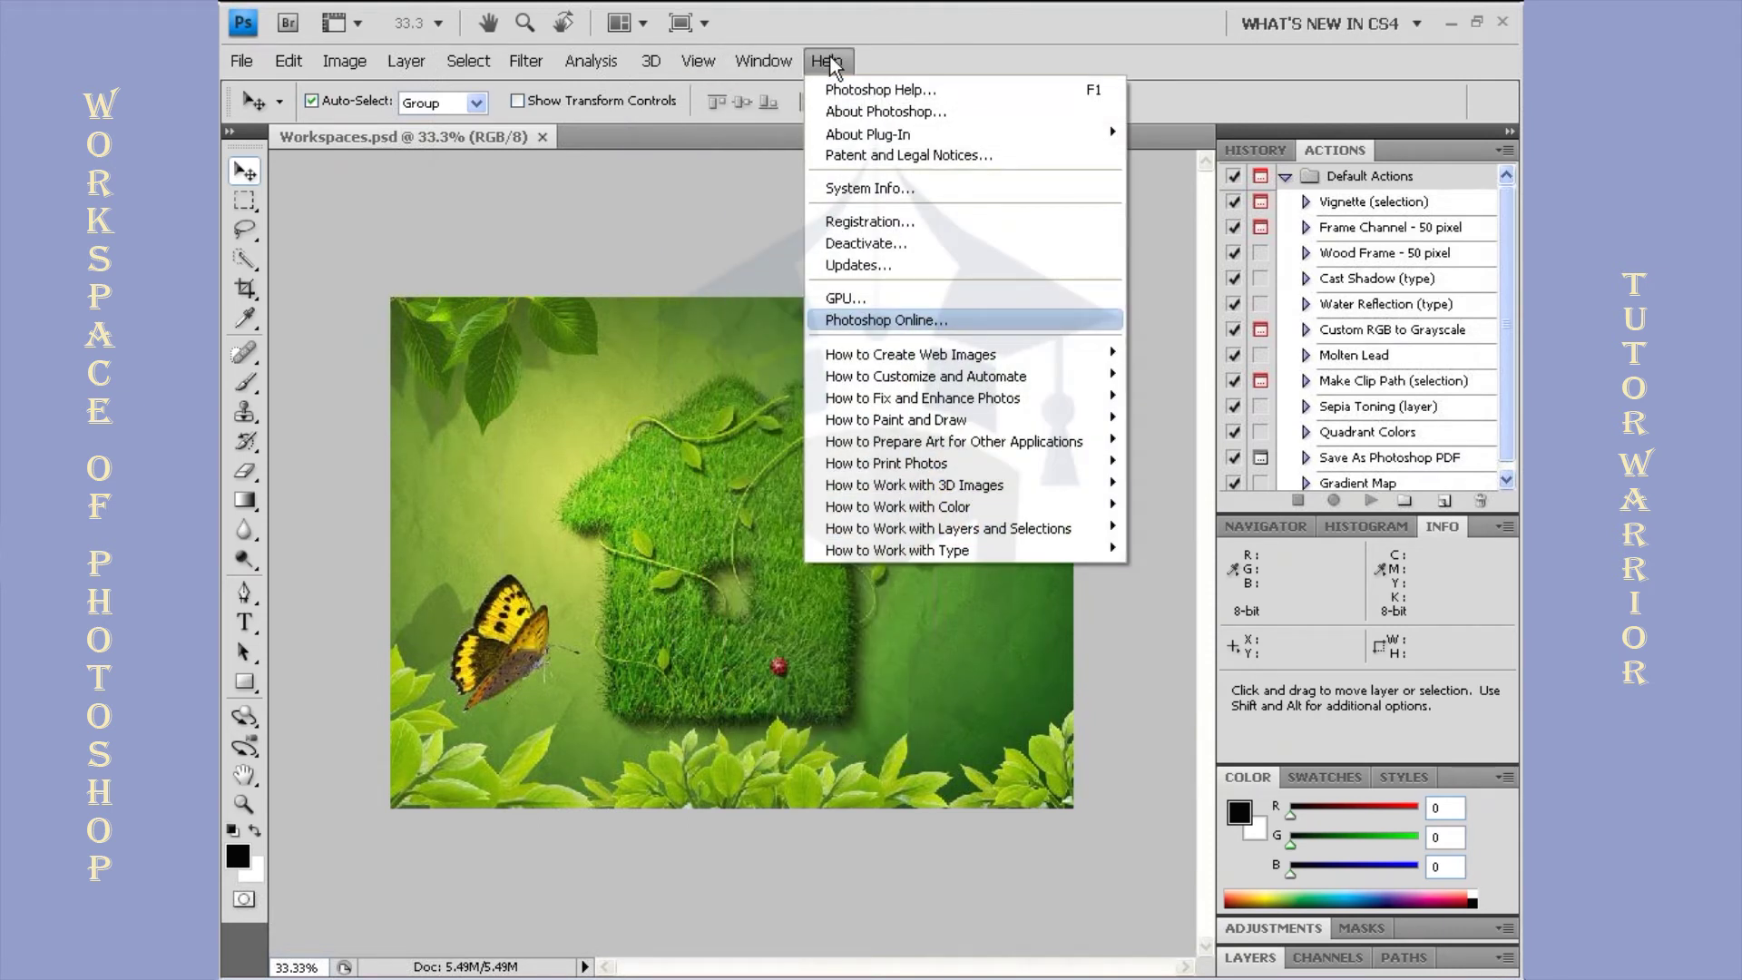
Apply the Advanced 3D workspace, followed by the Analysis workspace, to see their panel layouts
left_click(1392, 20)
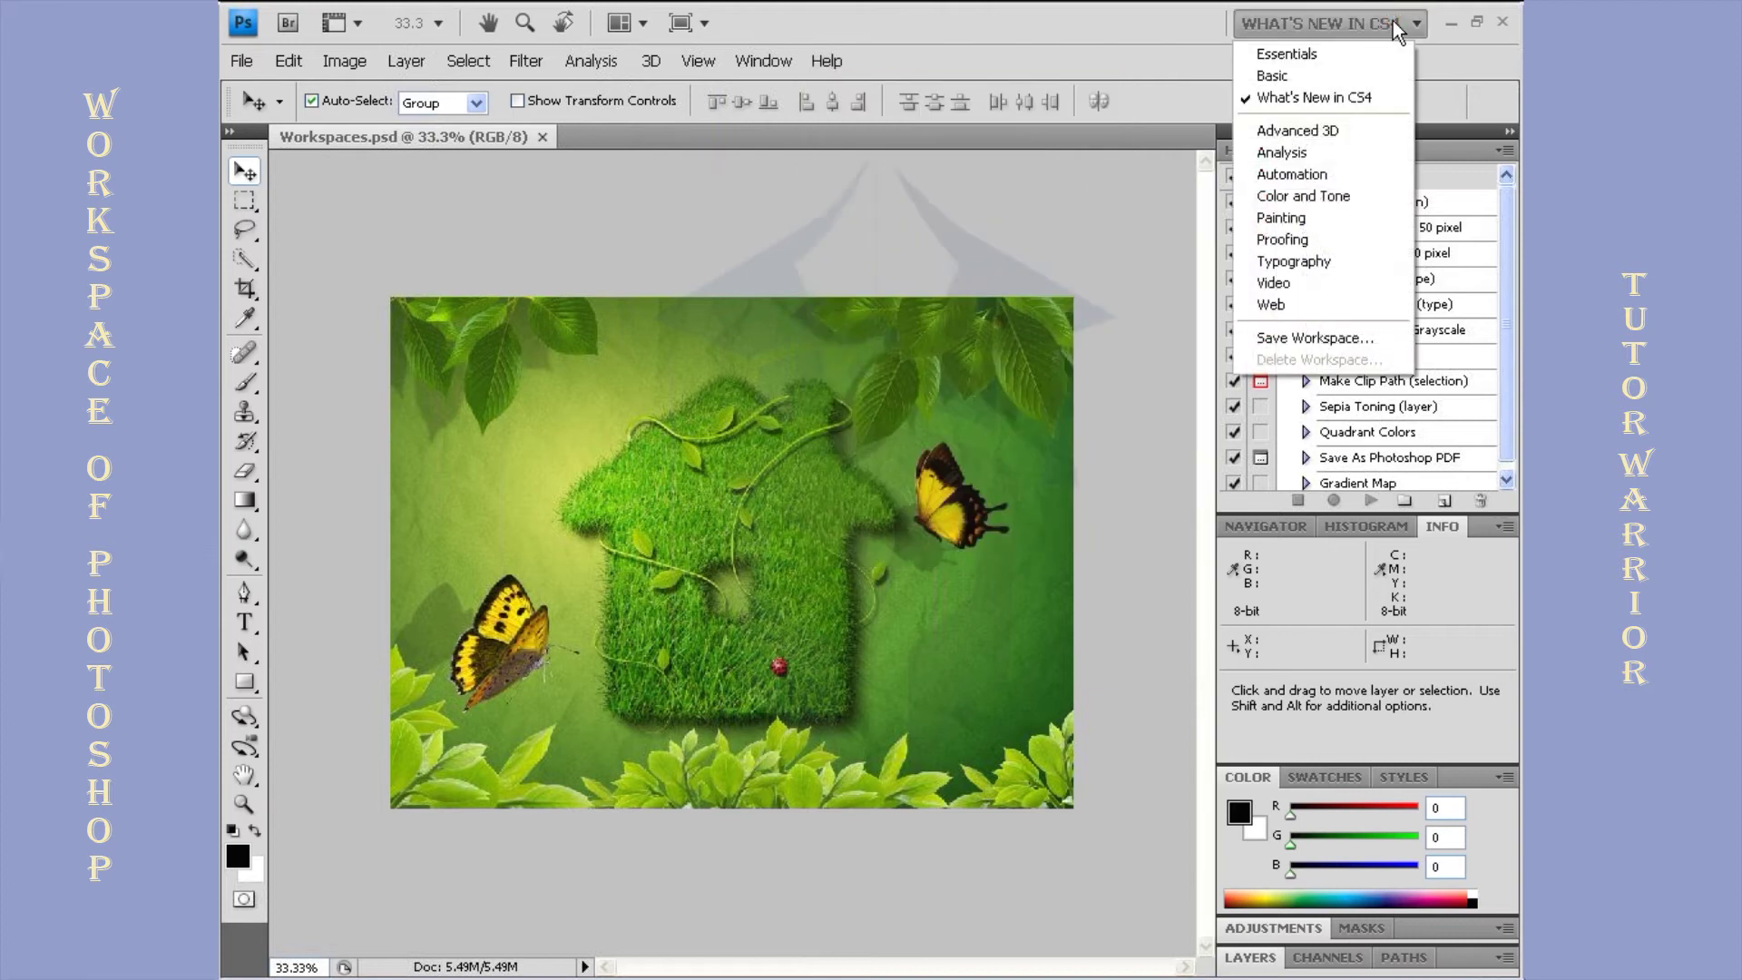
left_click(1348, 130)
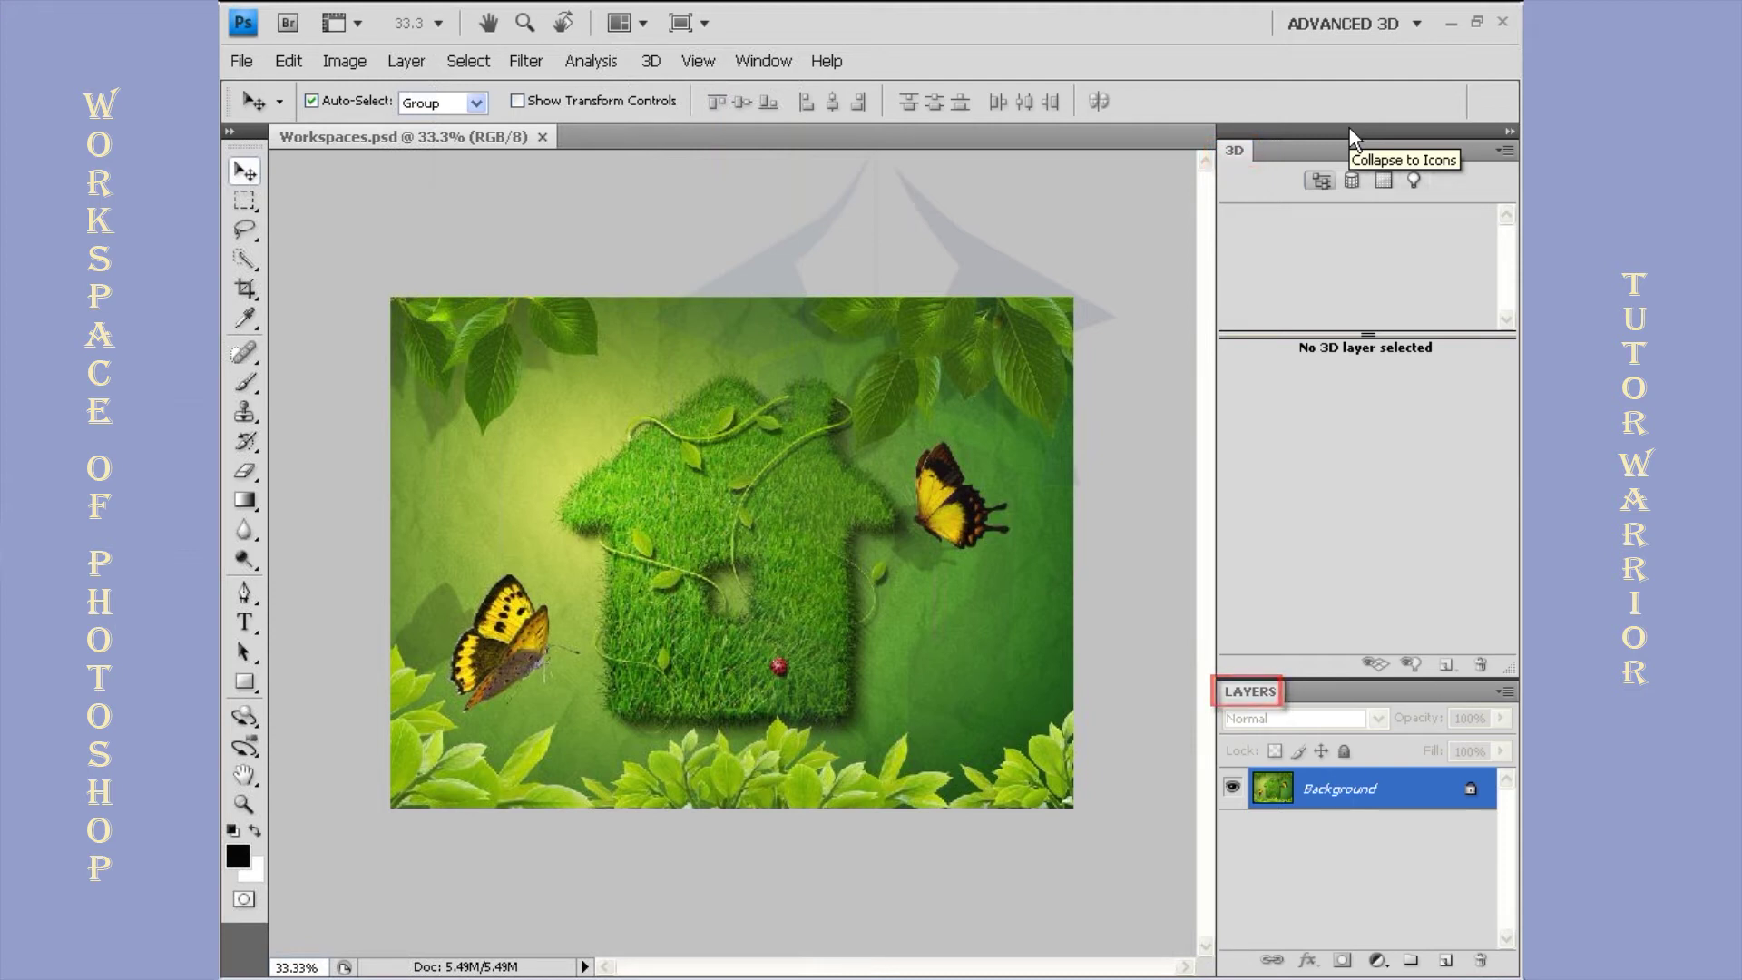
left_click(1359, 25)
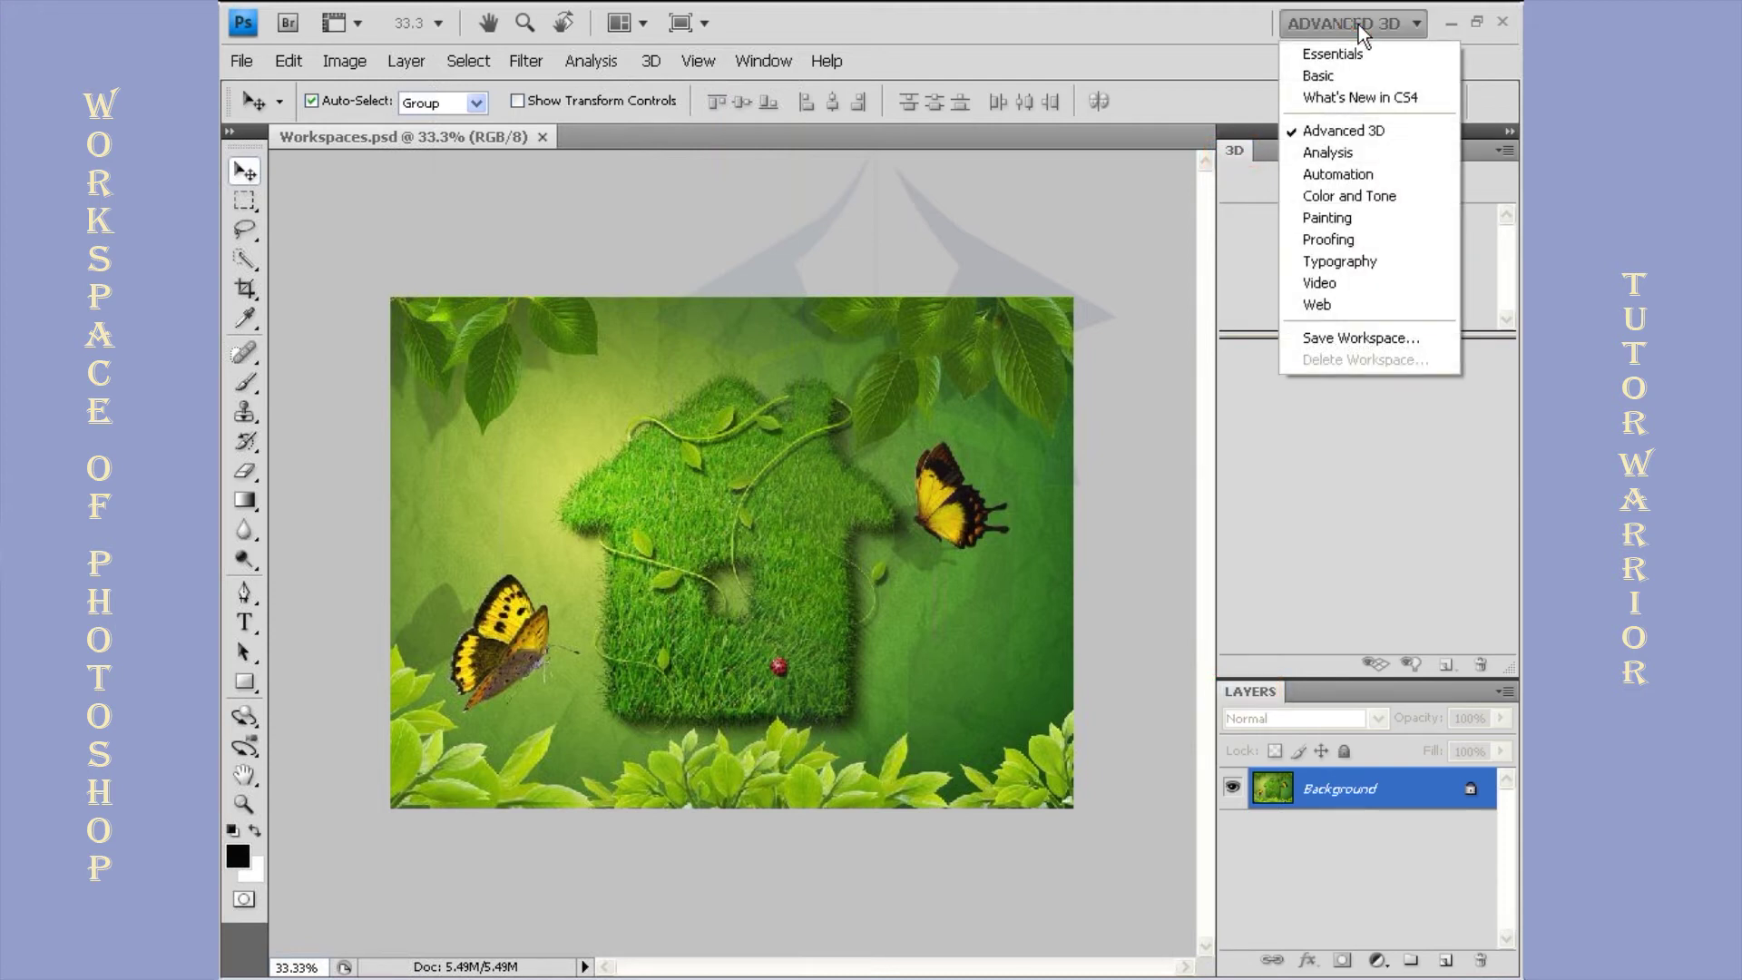
left_click(1358, 152)
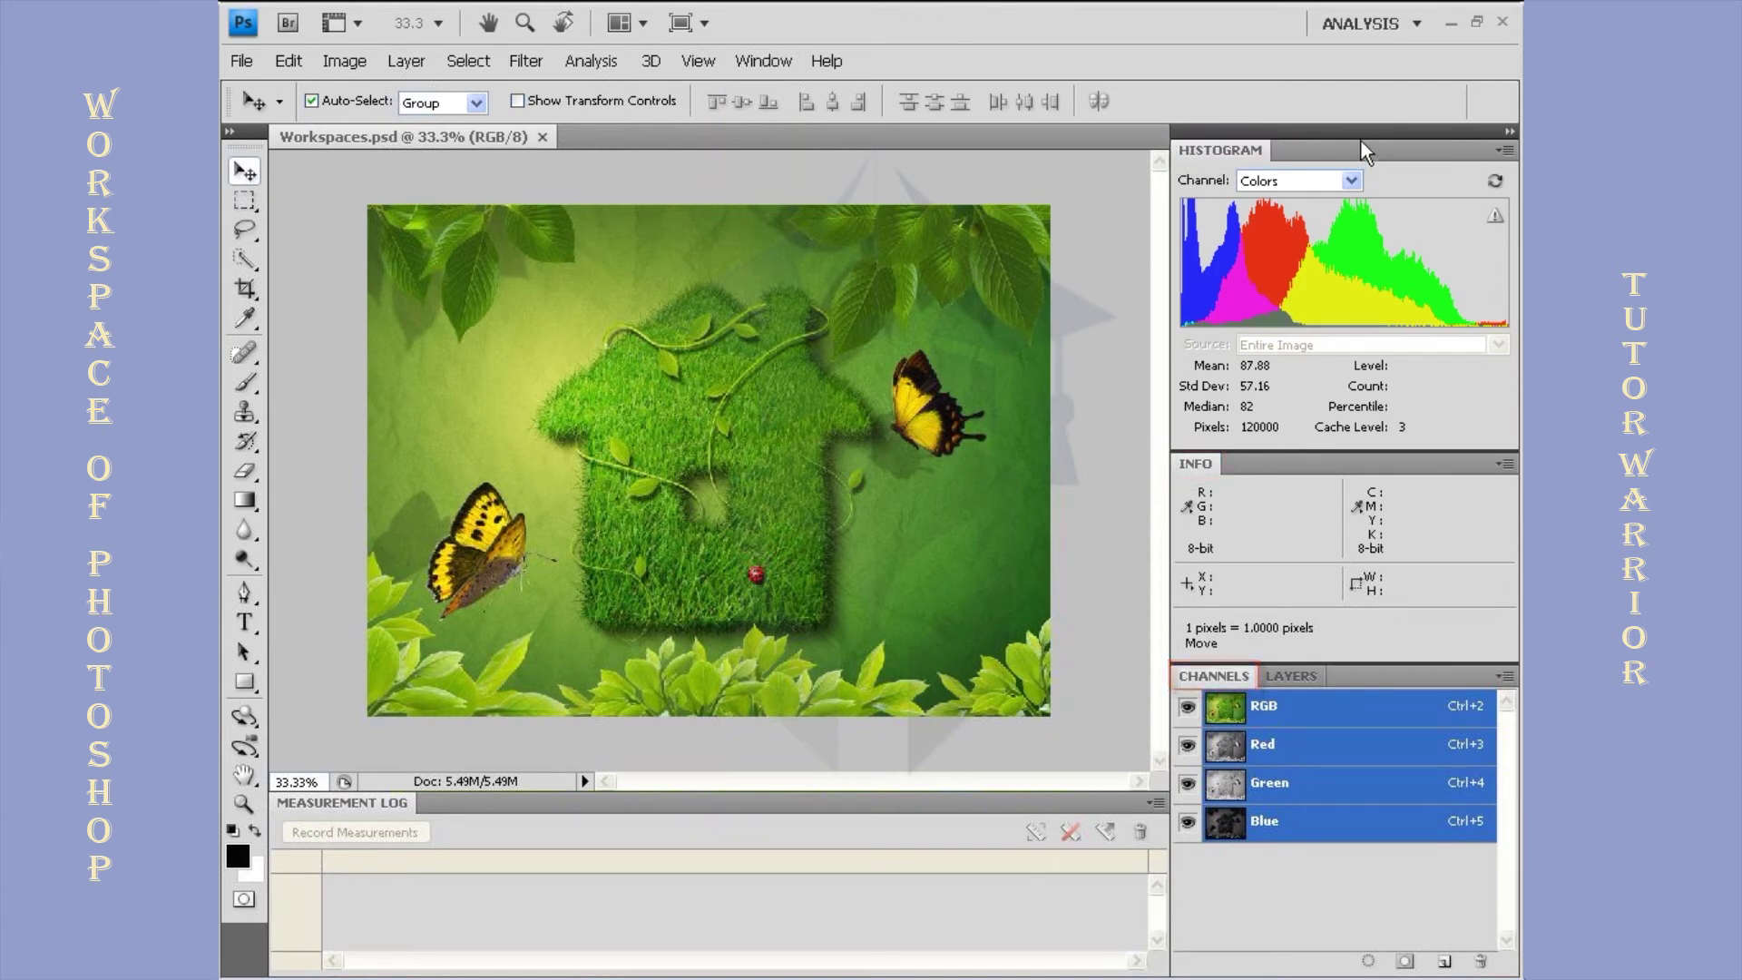
Apply the Automation workspace, followed by the Color and Tone workspace, to see their panel layouts
left_click(1387, 26)
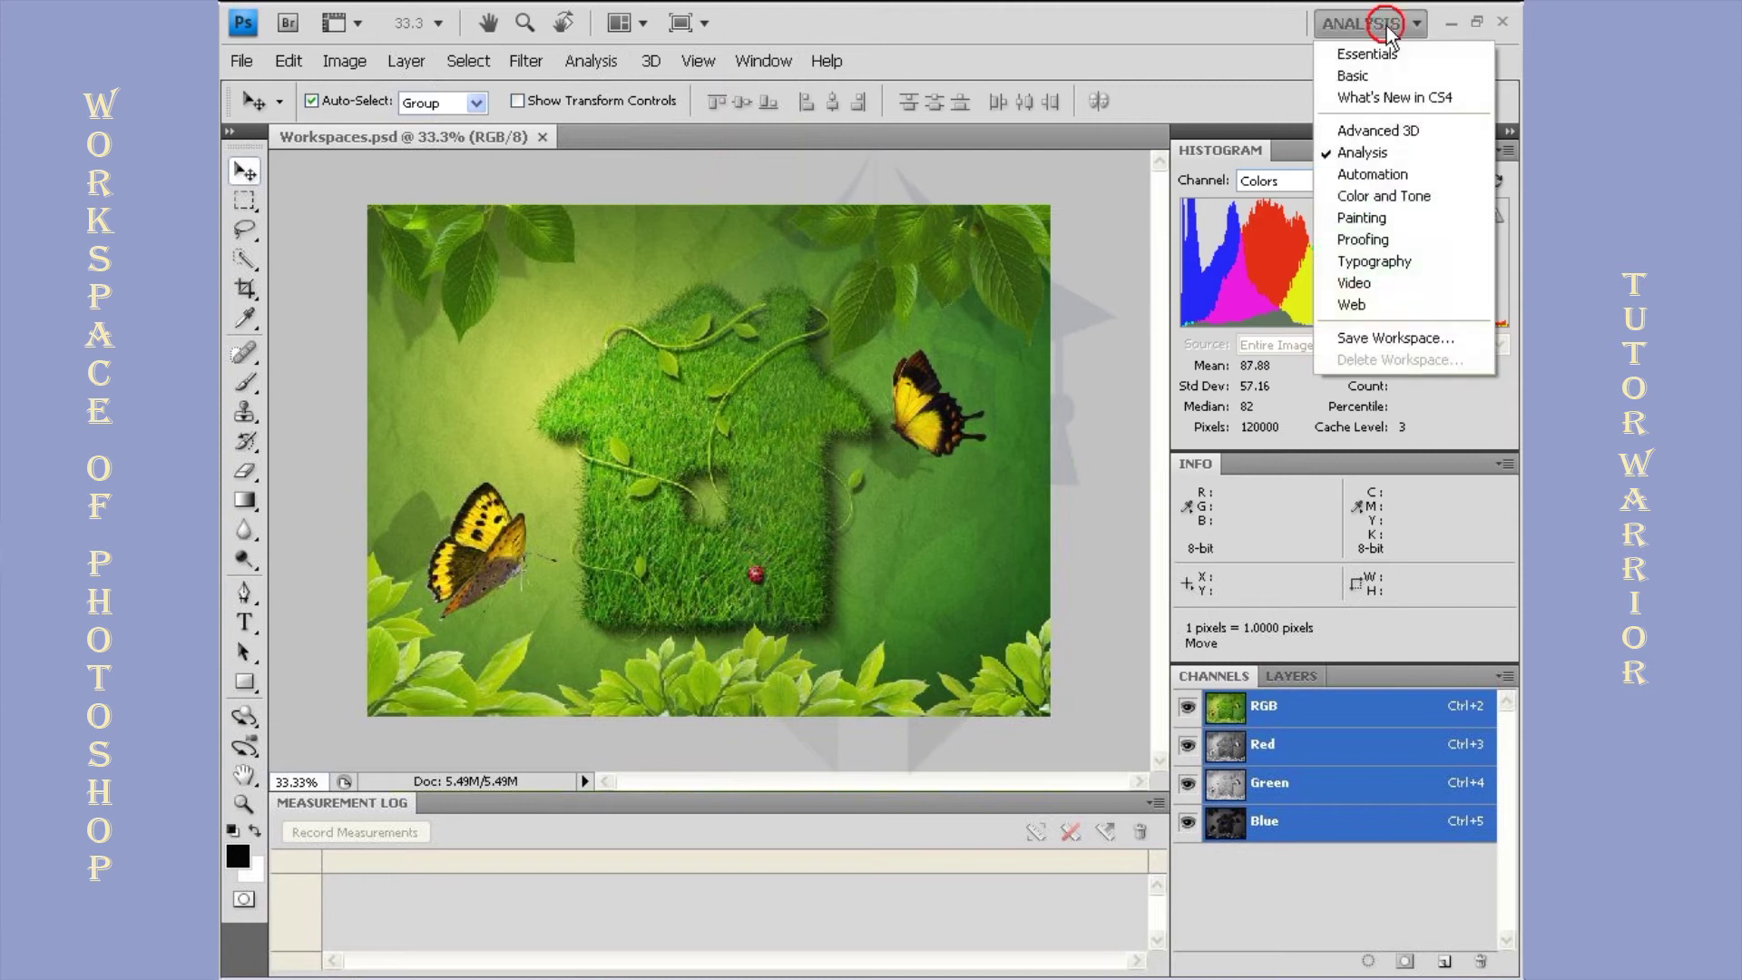
left_click(1405, 175)
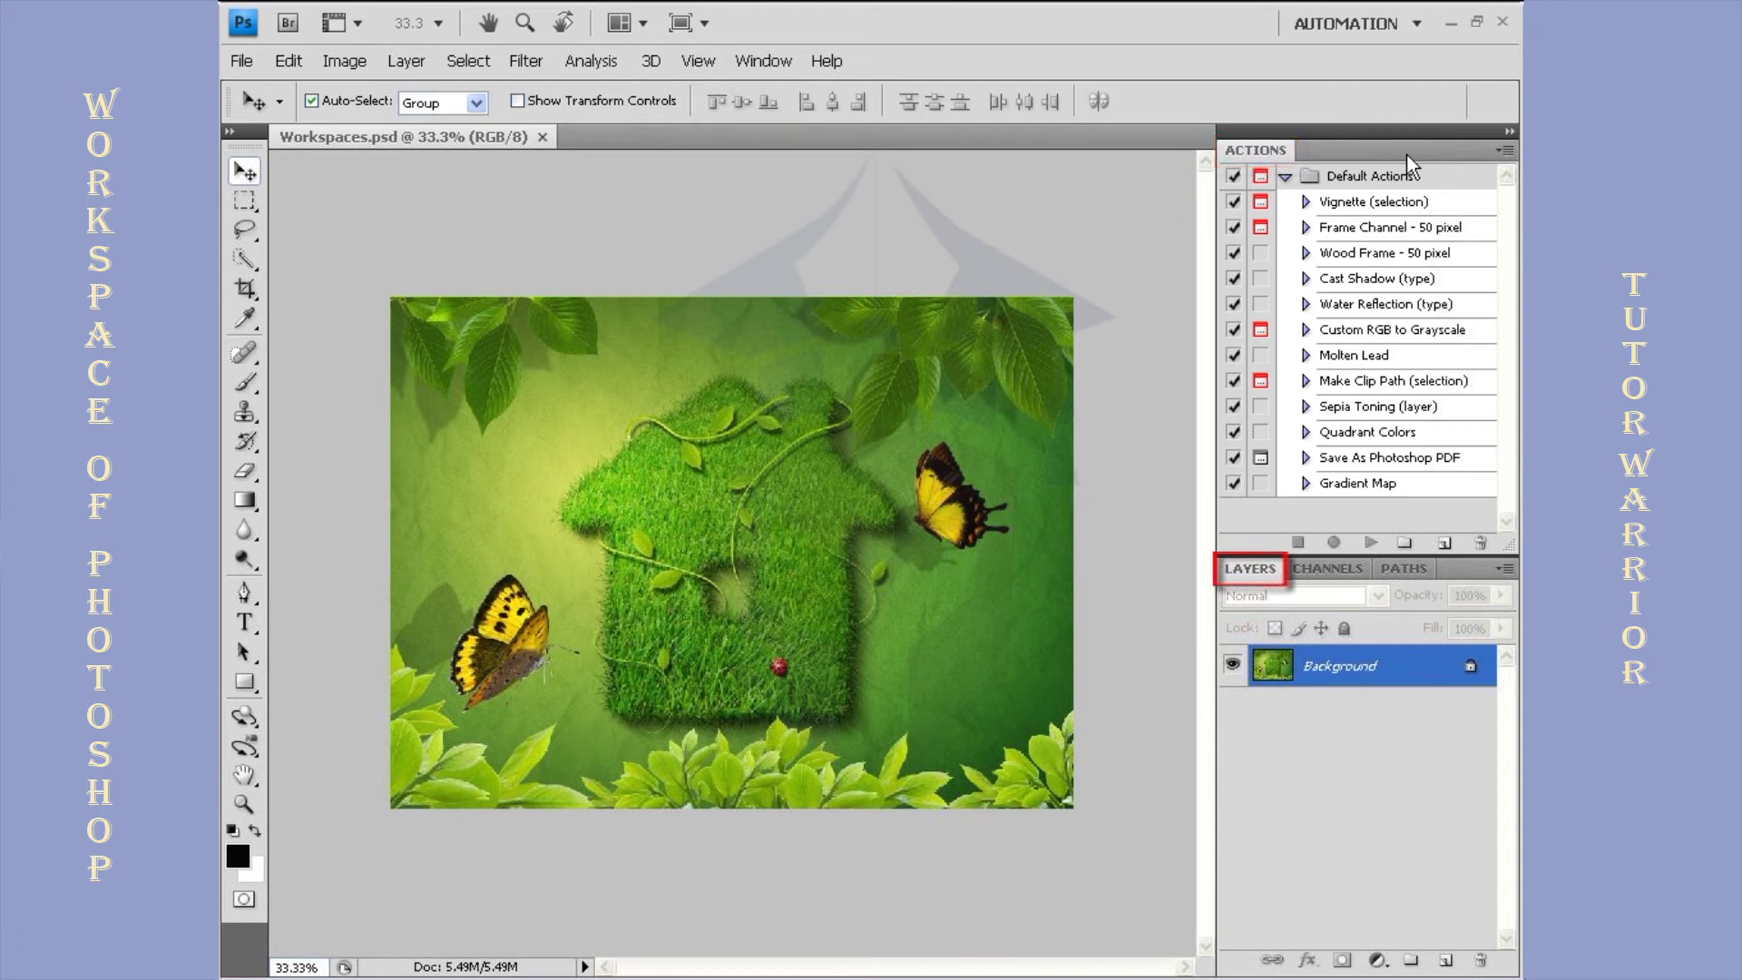
left_click(1408, 29)
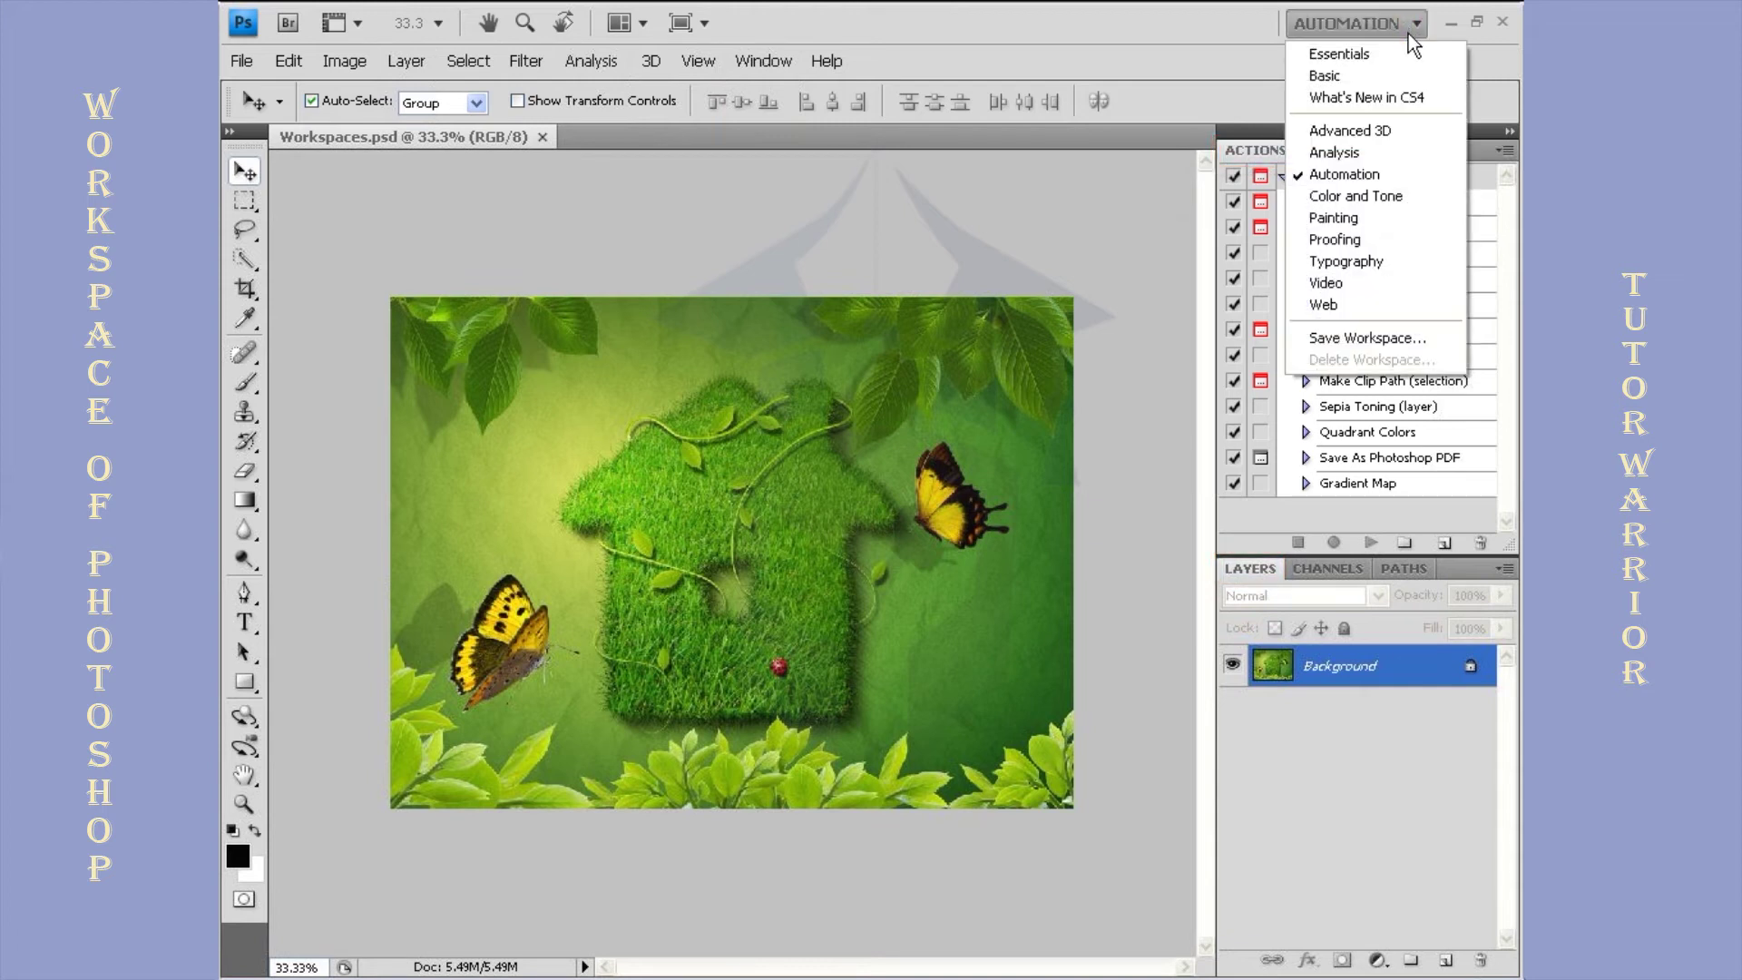
left_click(1385, 196)
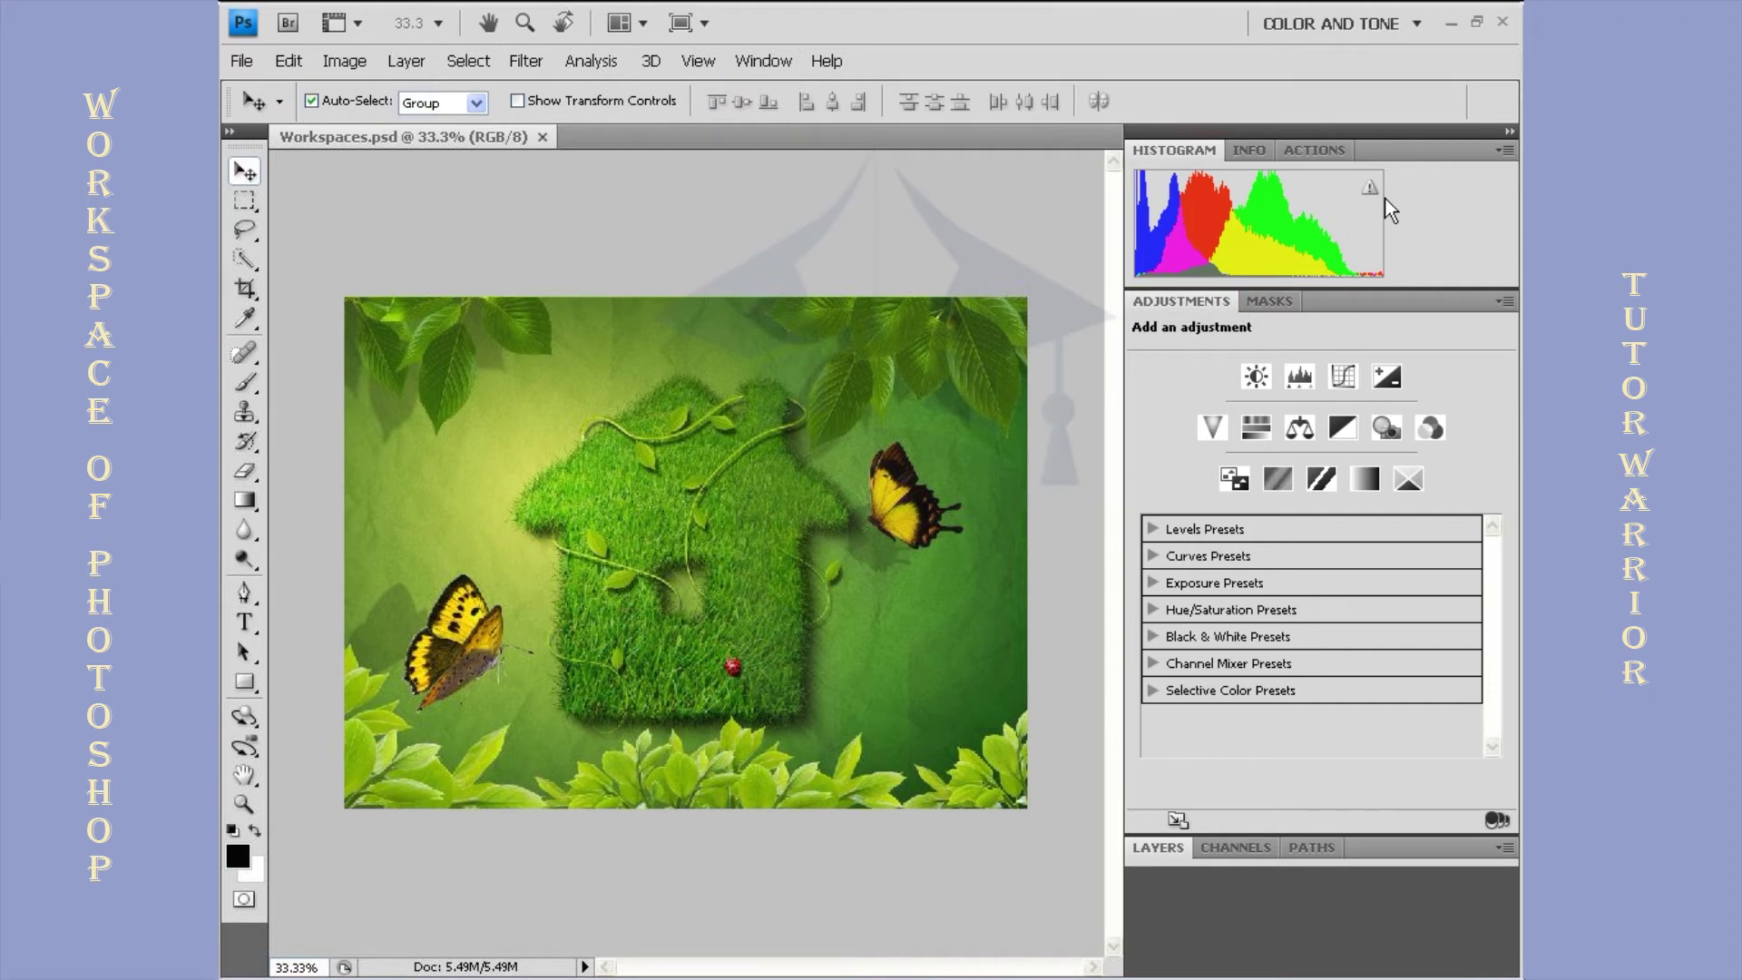
Apply the Painting workspace, followed by the Proofing workspace, to see their panel layouts
left_click(1390, 27)
left_click(1336, 216)
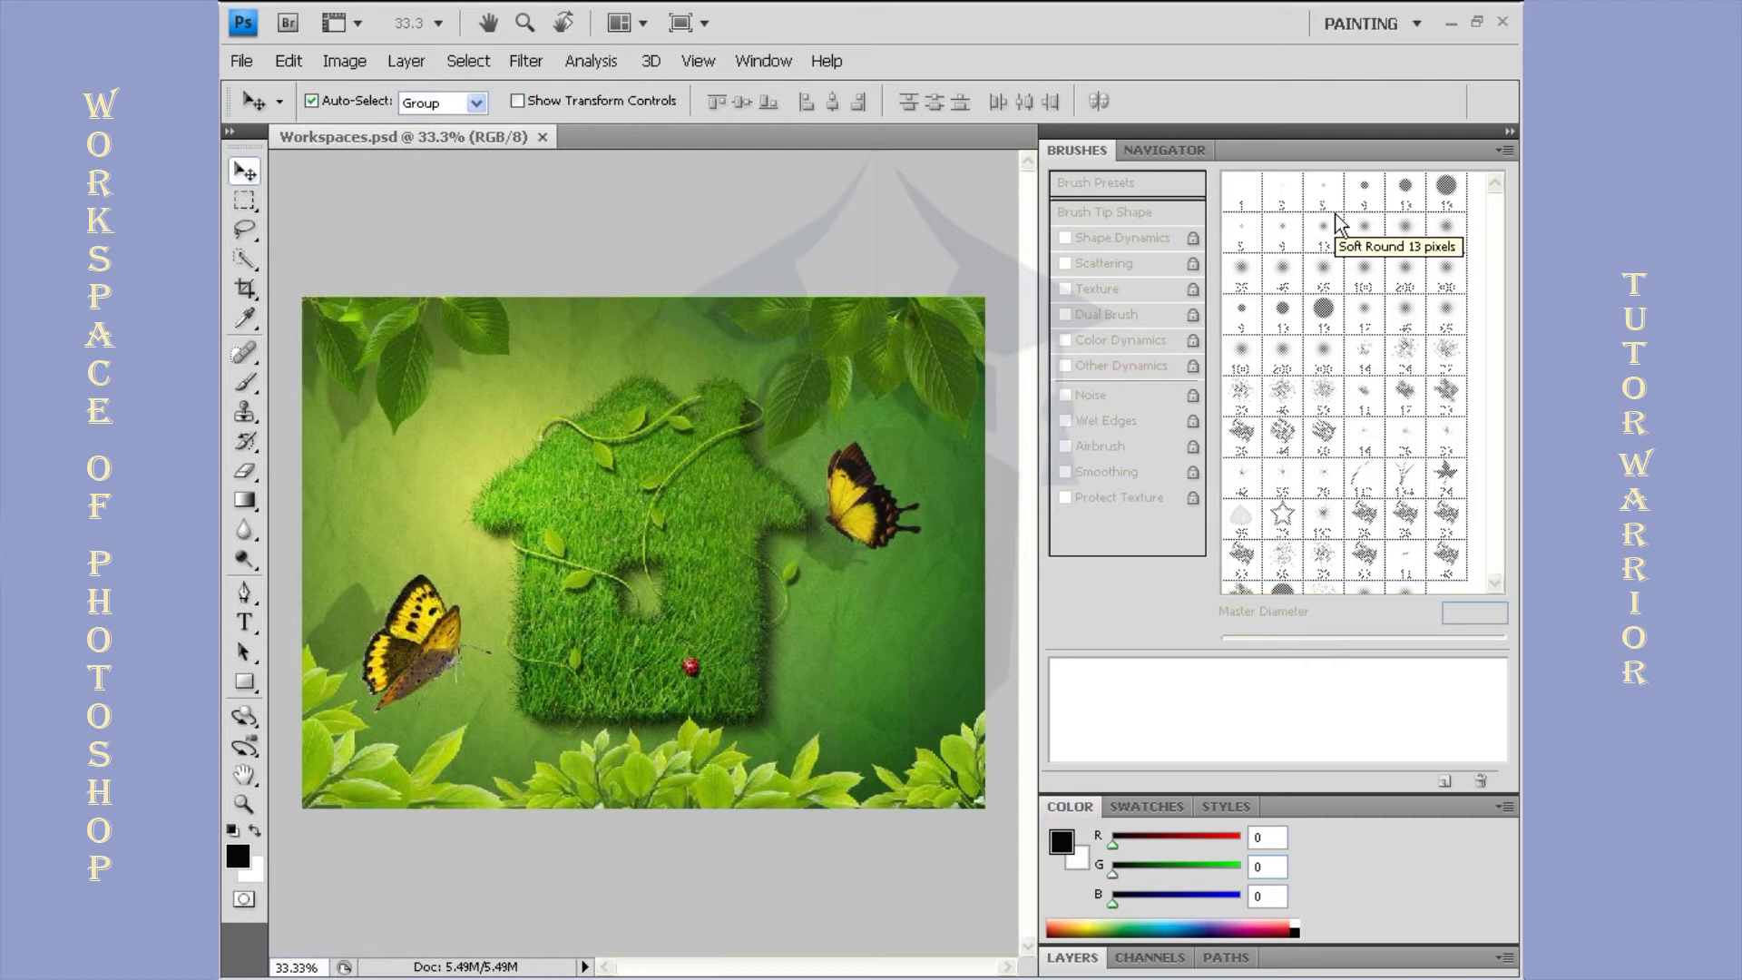
left_click(1368, 21)
left_click(1366, 239)
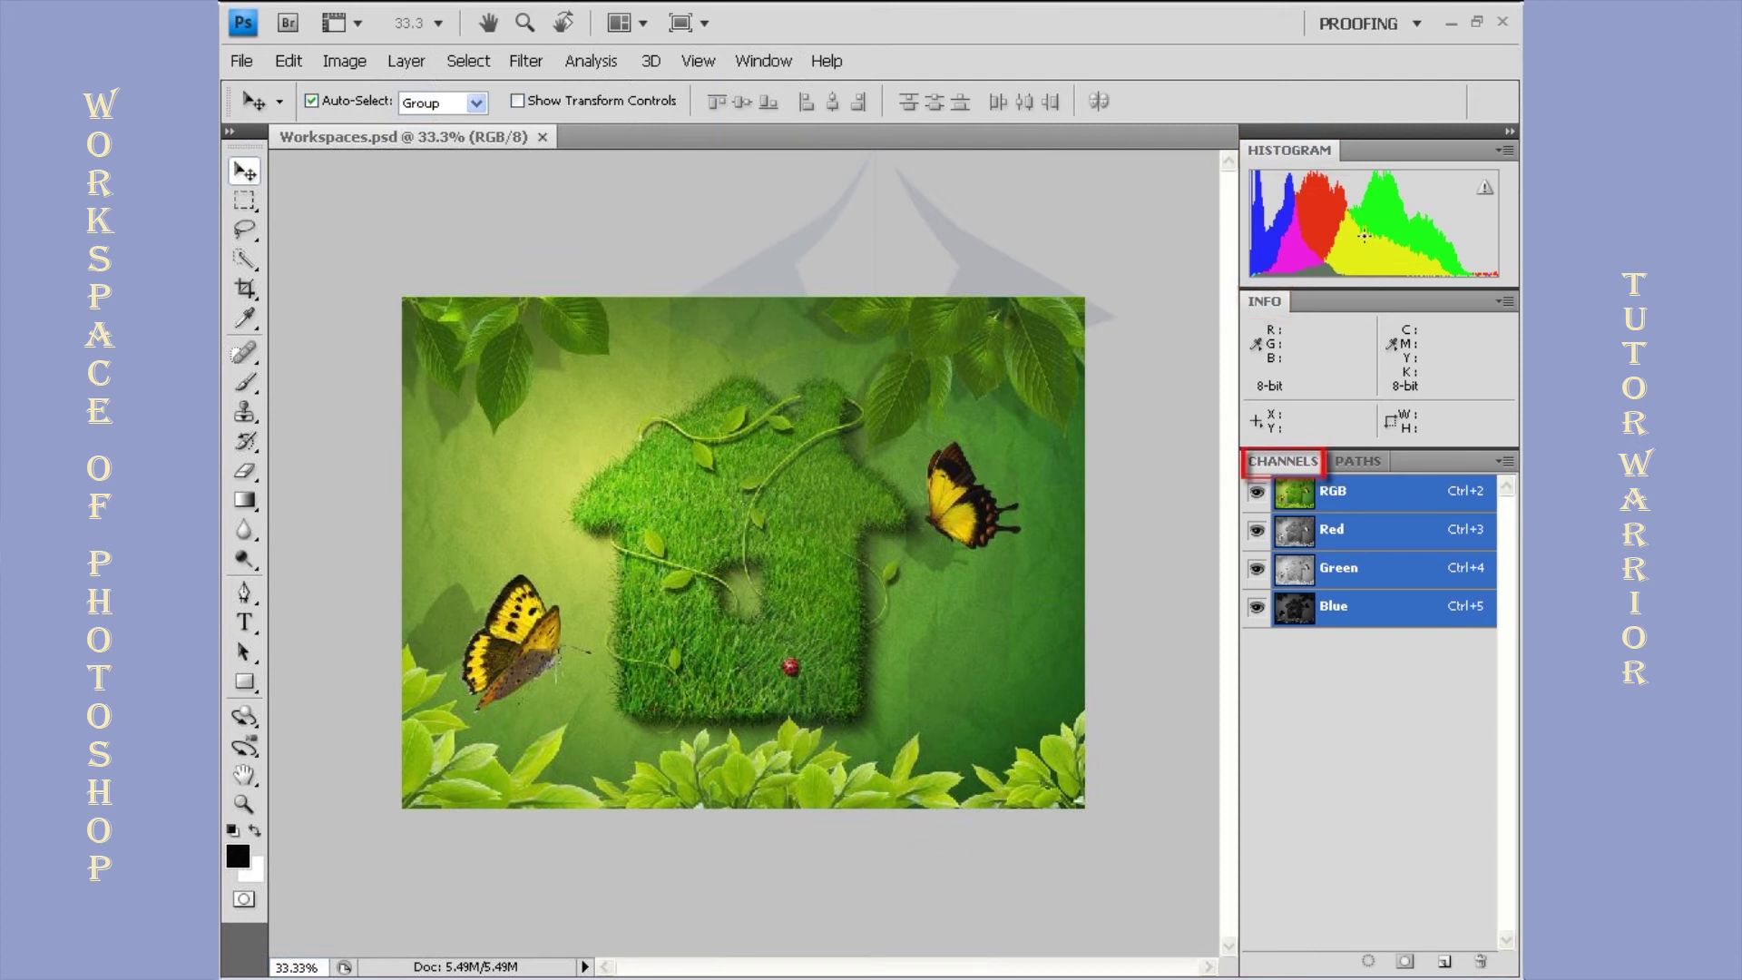
Apply the Typography workspace, followed by the Video workspace, to see their panel layouts
left_click(1413, 35)
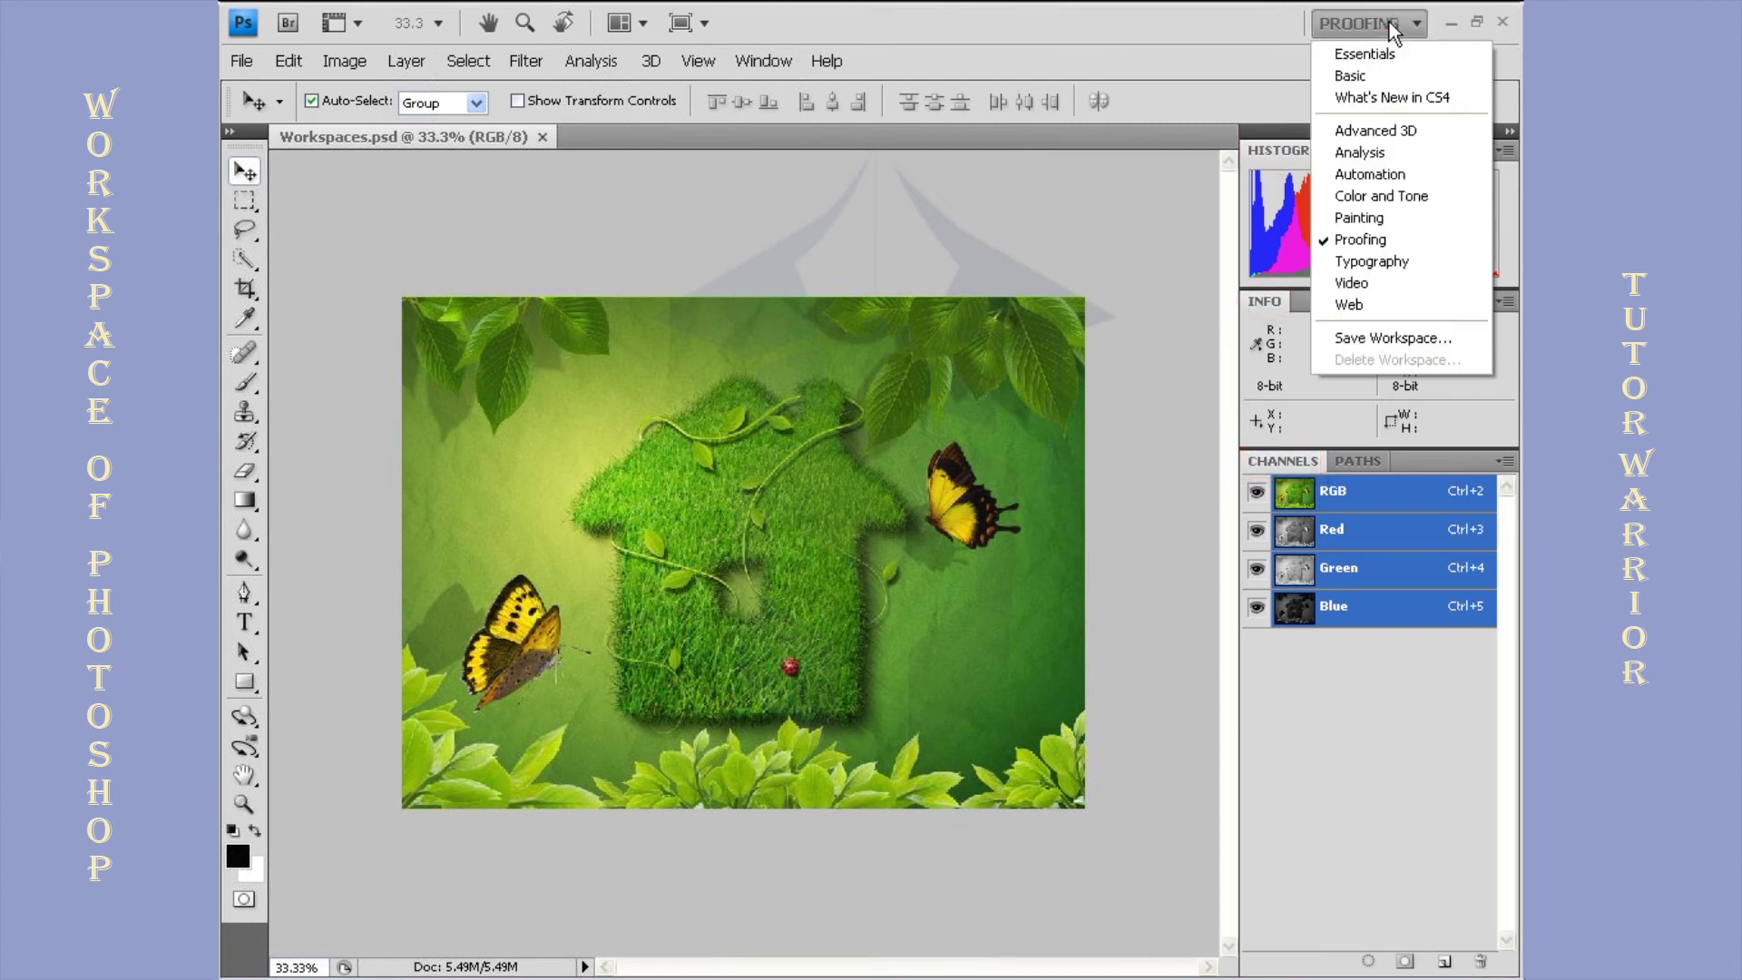
left_click(1418, 264)
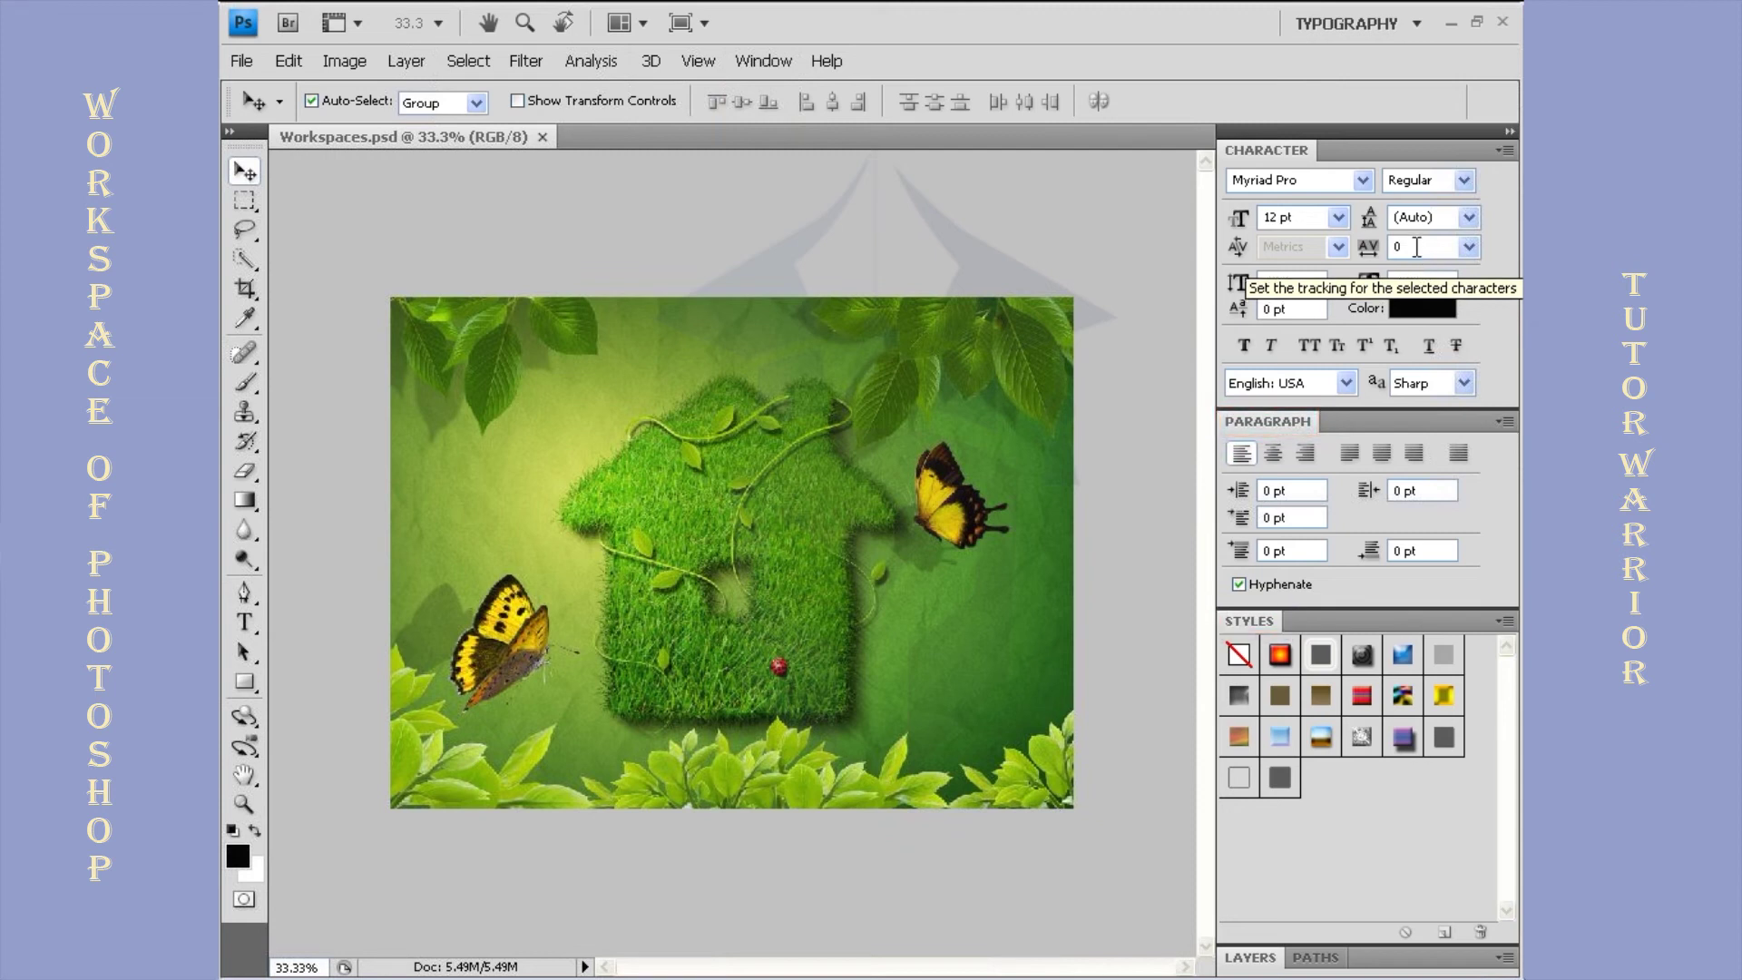
left_click(1416, 25)
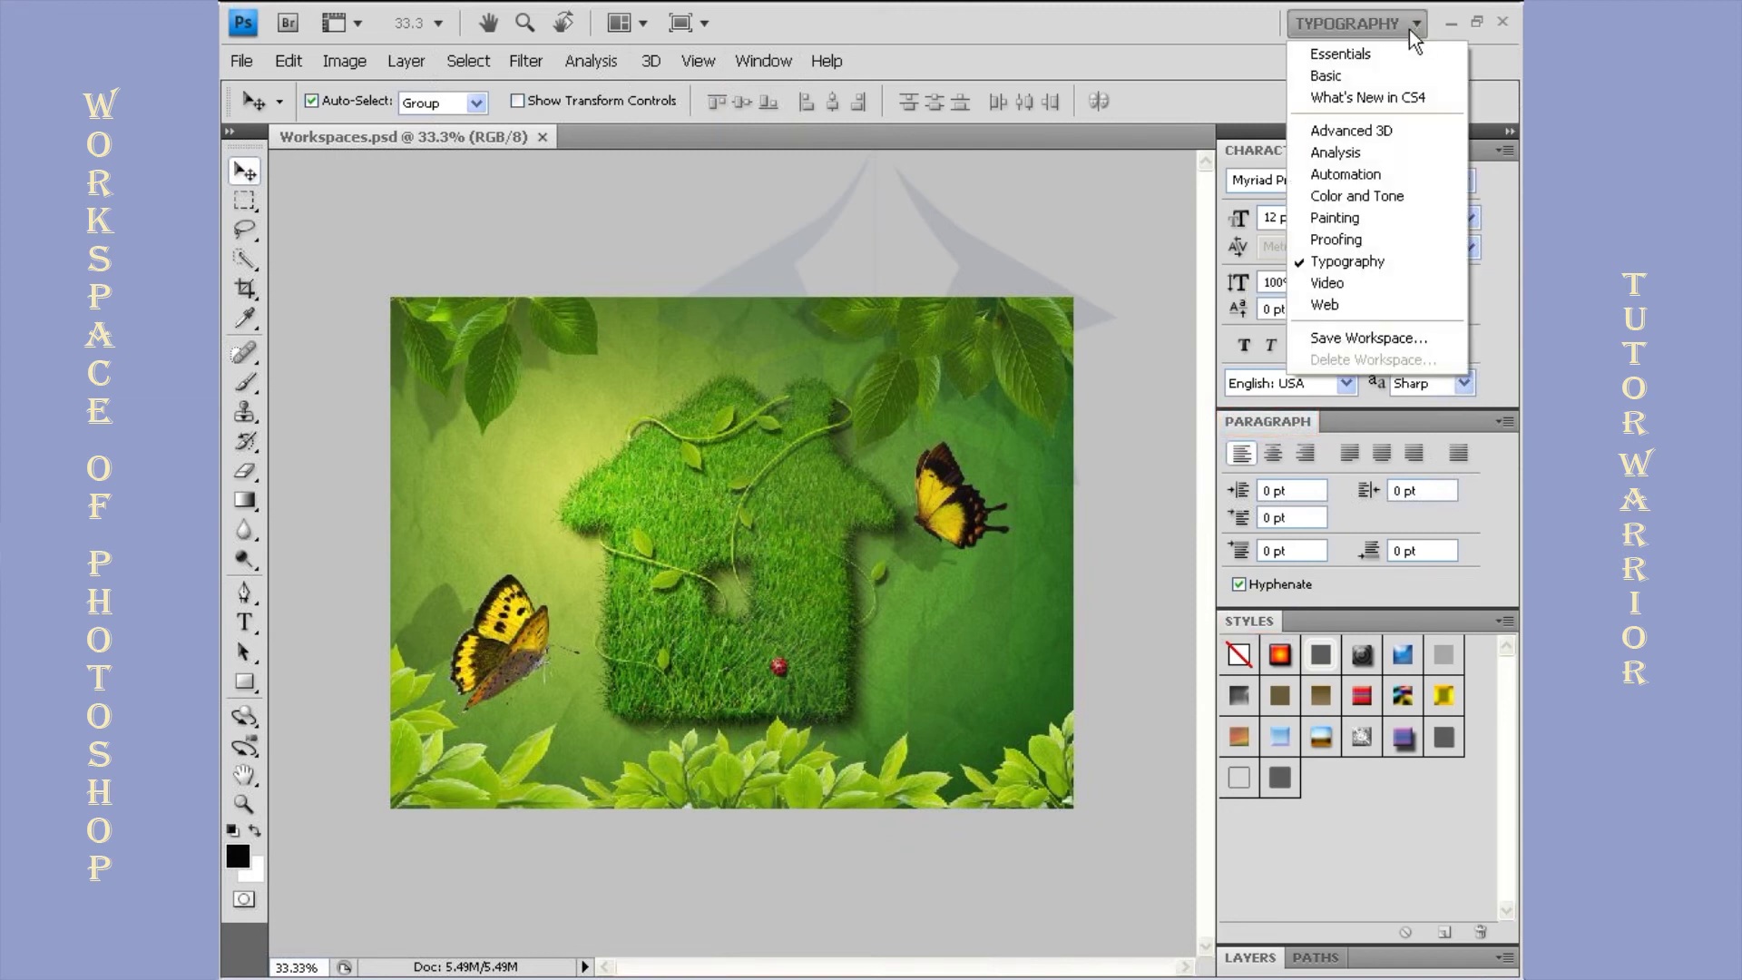
left_click(1380, 285)
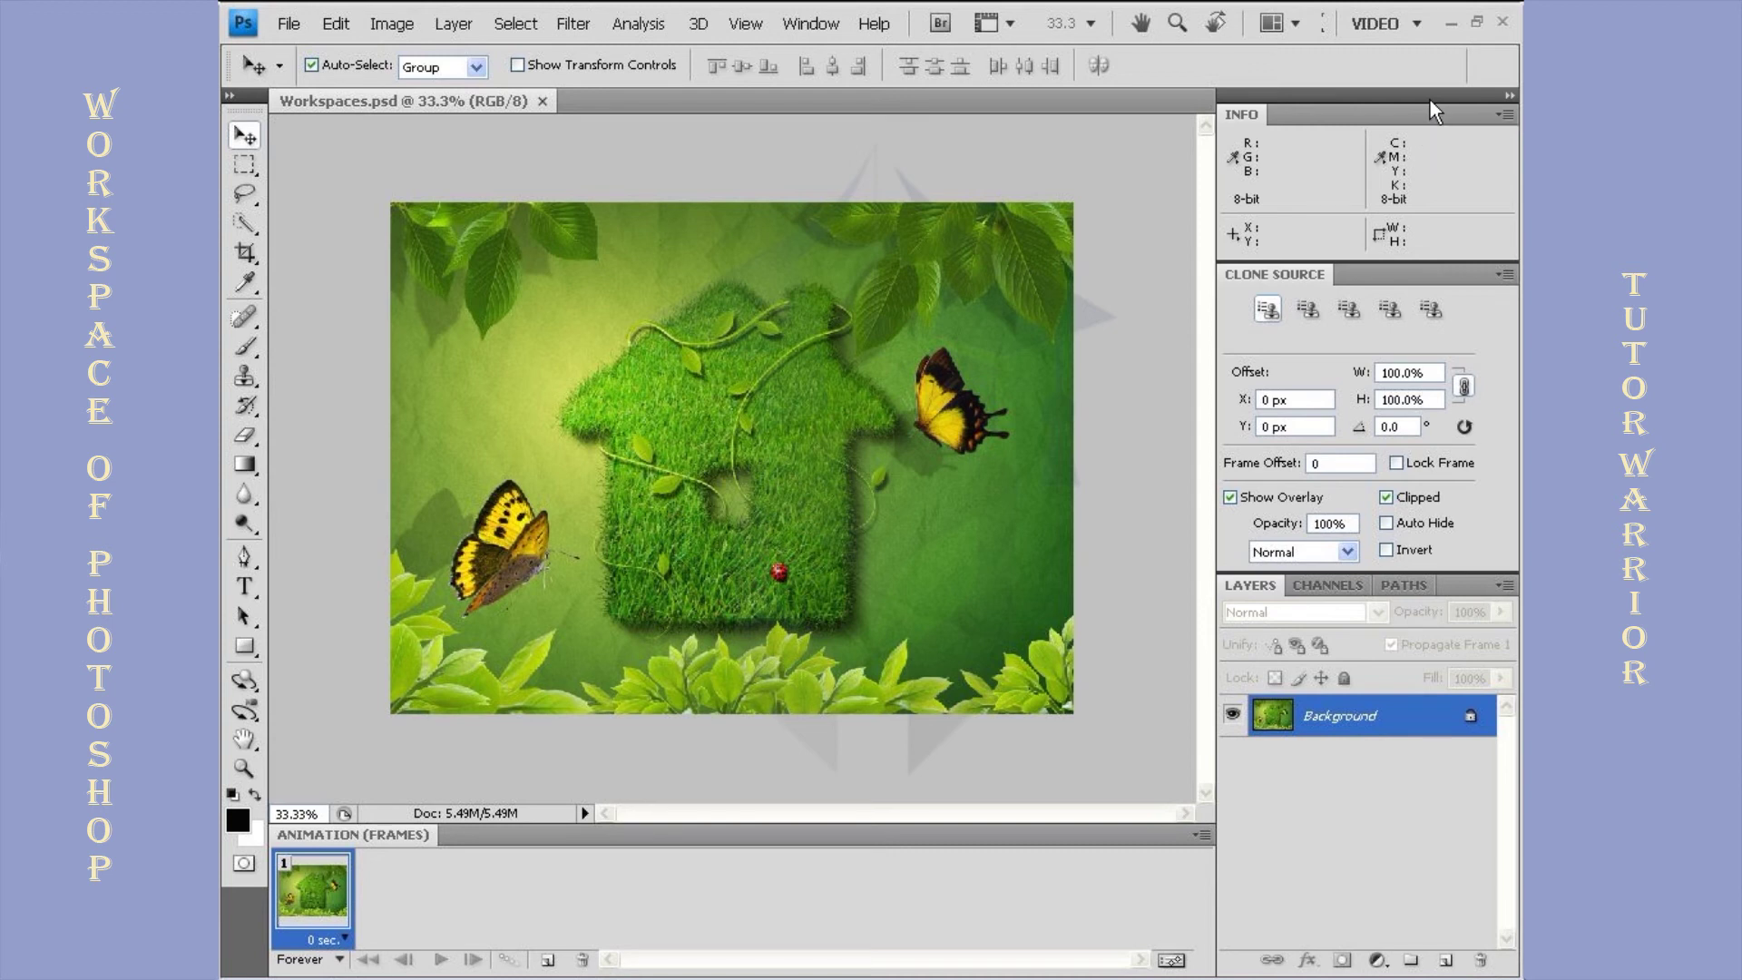
Change the panel layout to the Web workspace
left_click(1403, 24)
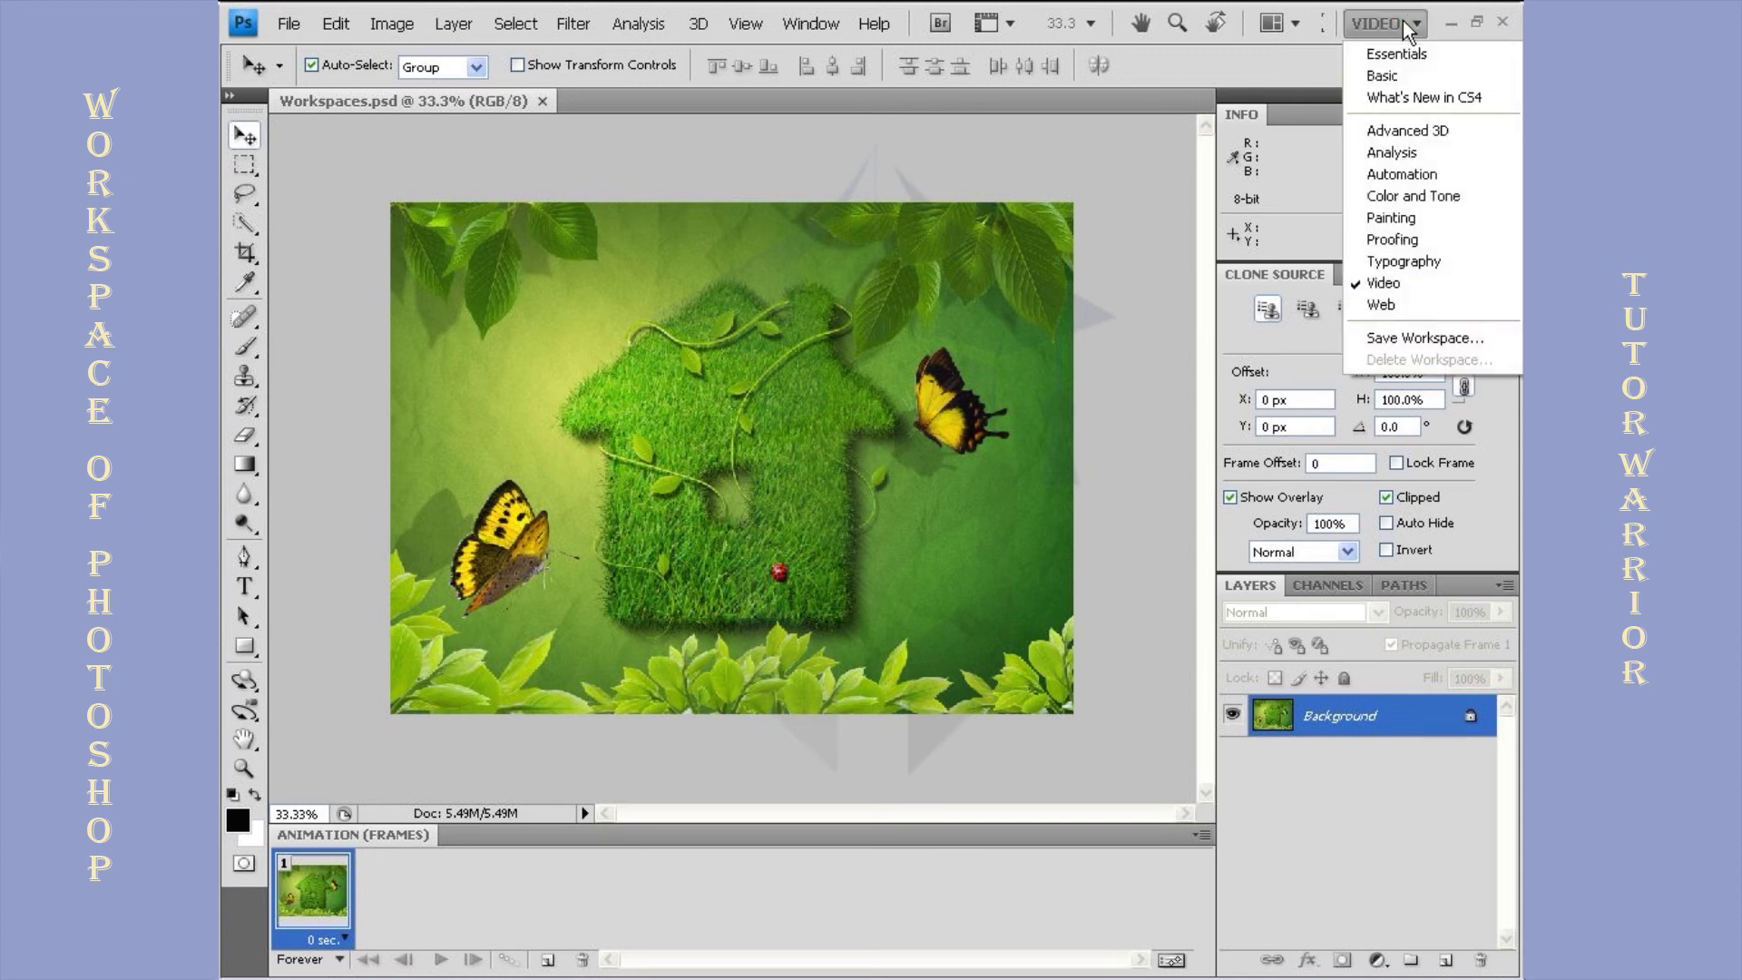
left_click(1417, 305)
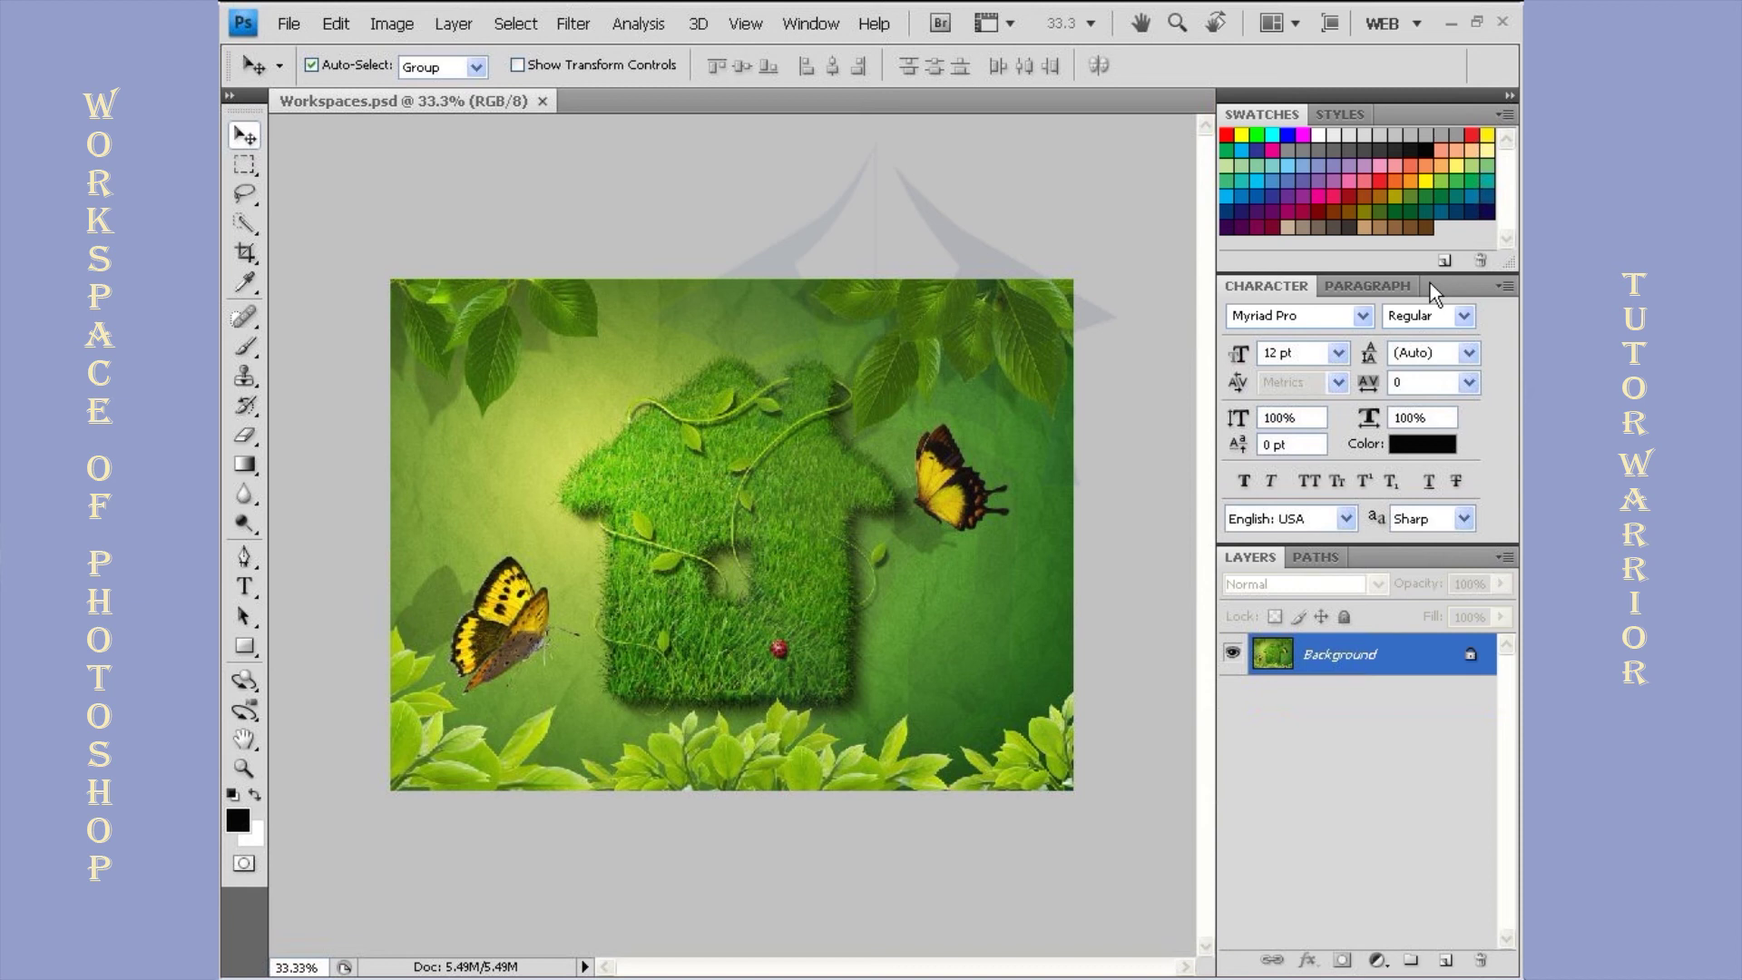
Try saving the current layout as workspace Untitled-1, with keyboard shortcuts and menus captured along with panel locations
left_click(1386, 22)
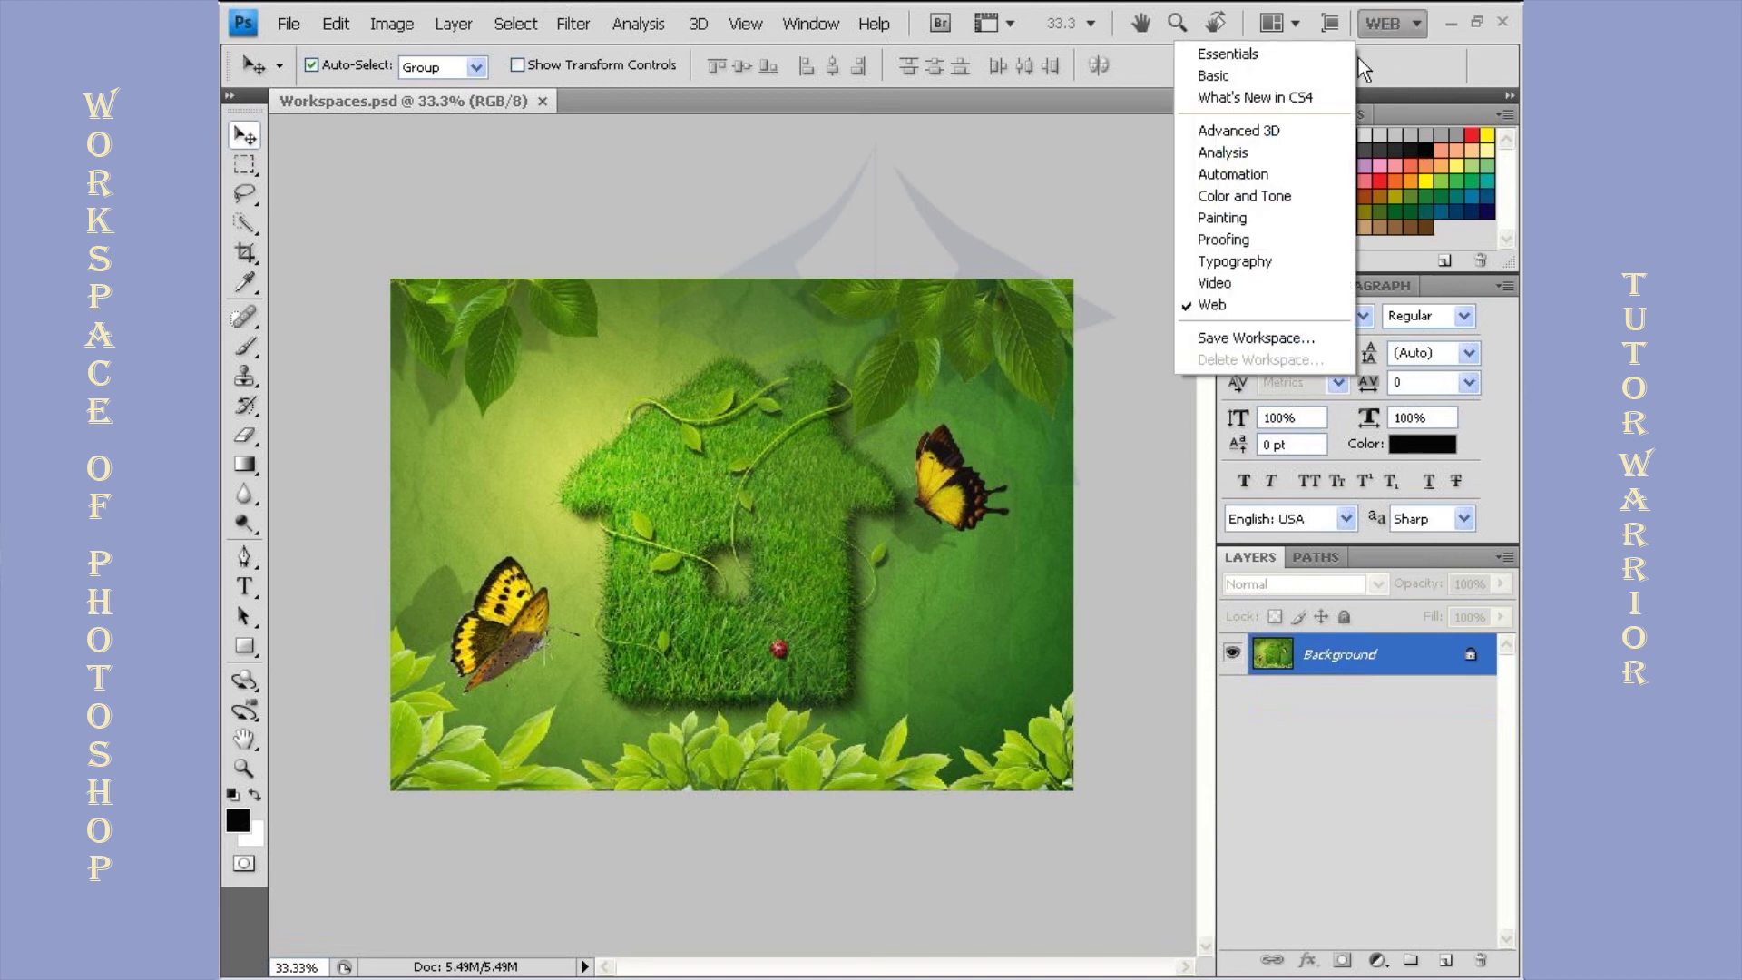
left_click(1309, 341)
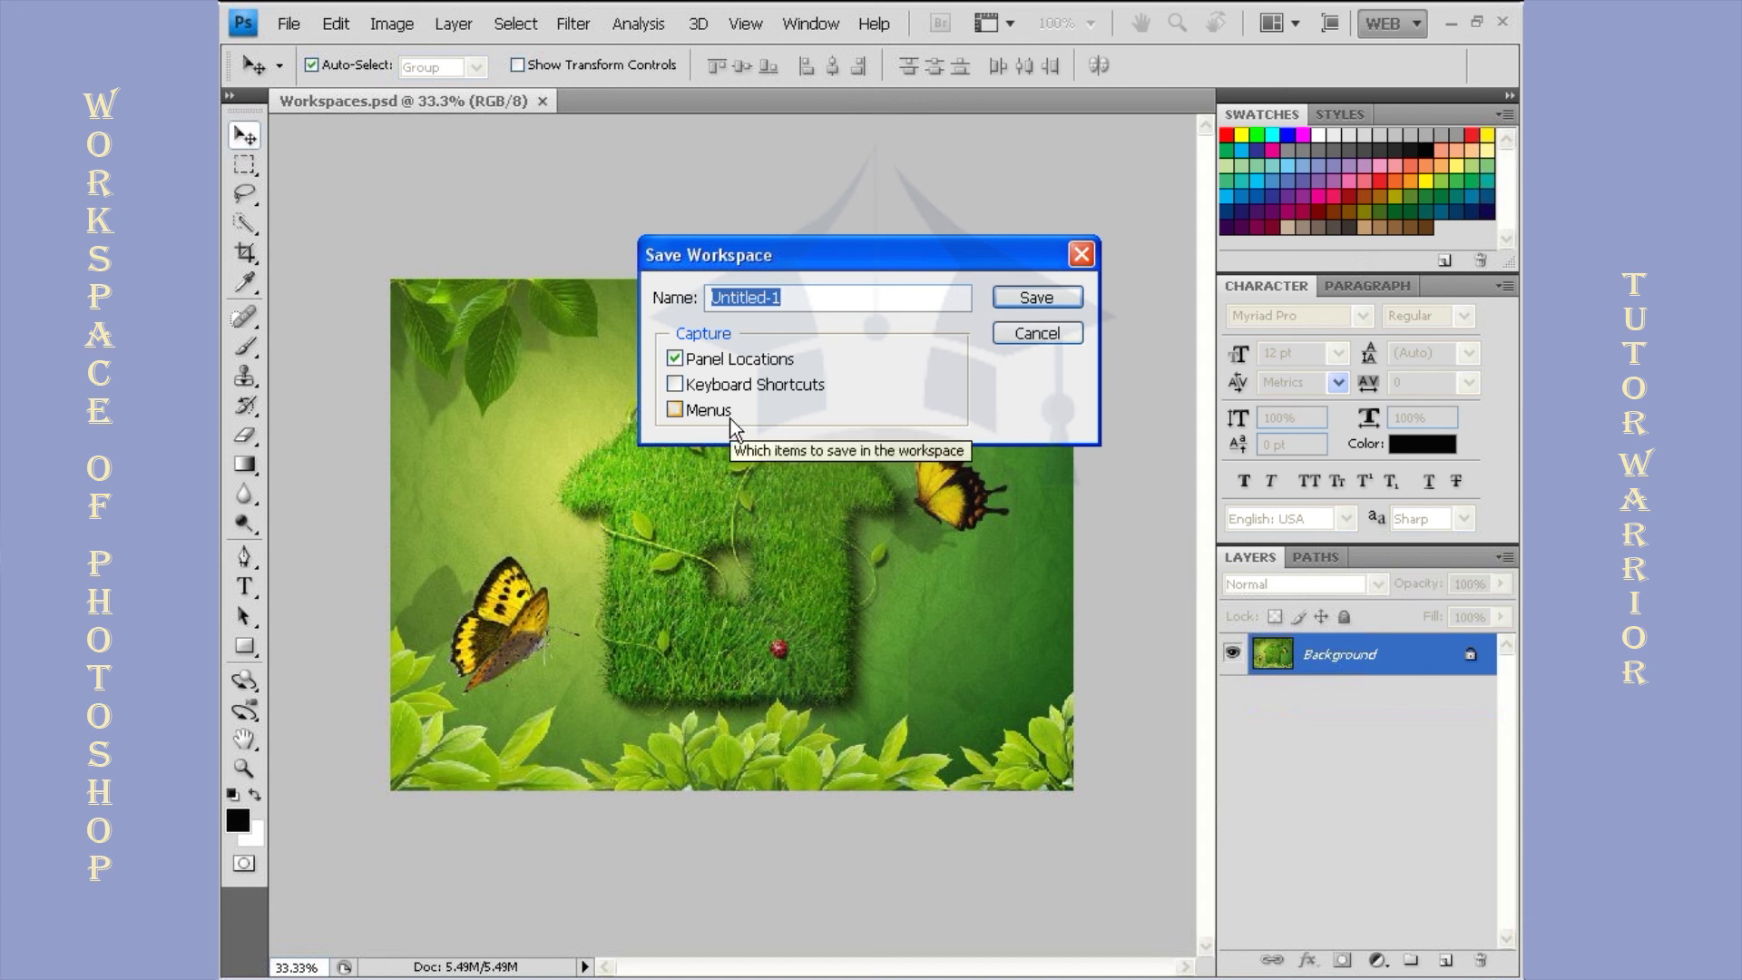
left_click(676, 385)
left_click(675, 410)
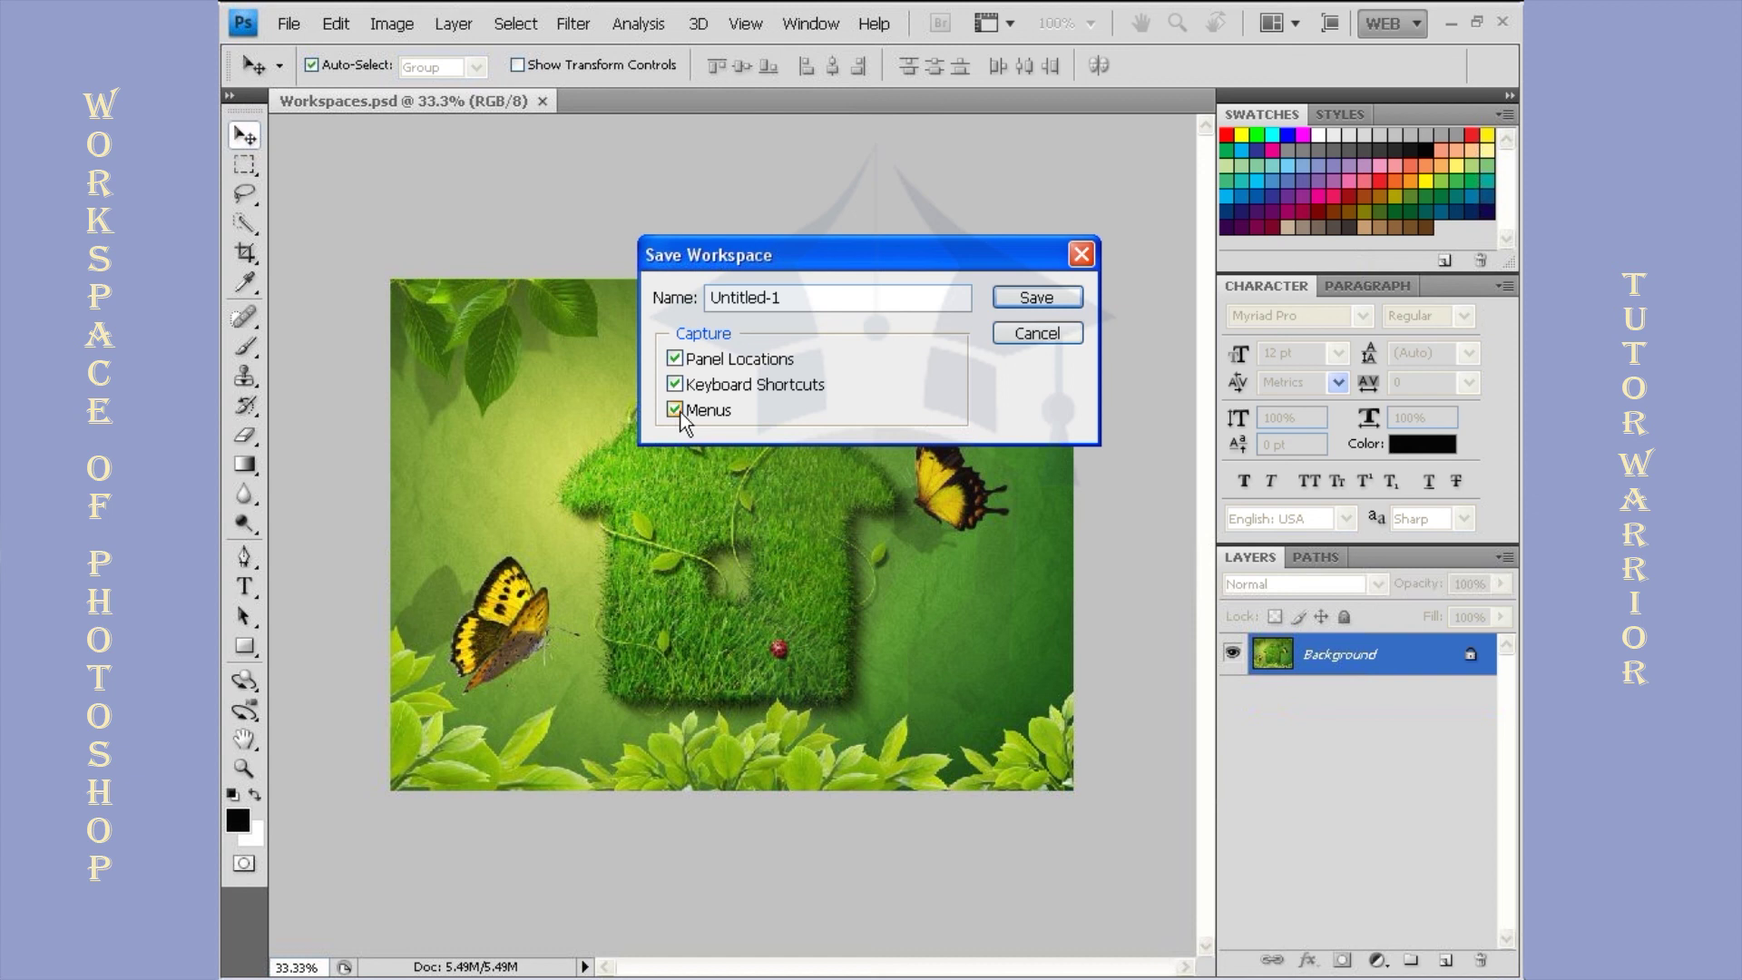
left_click(1018, 305)
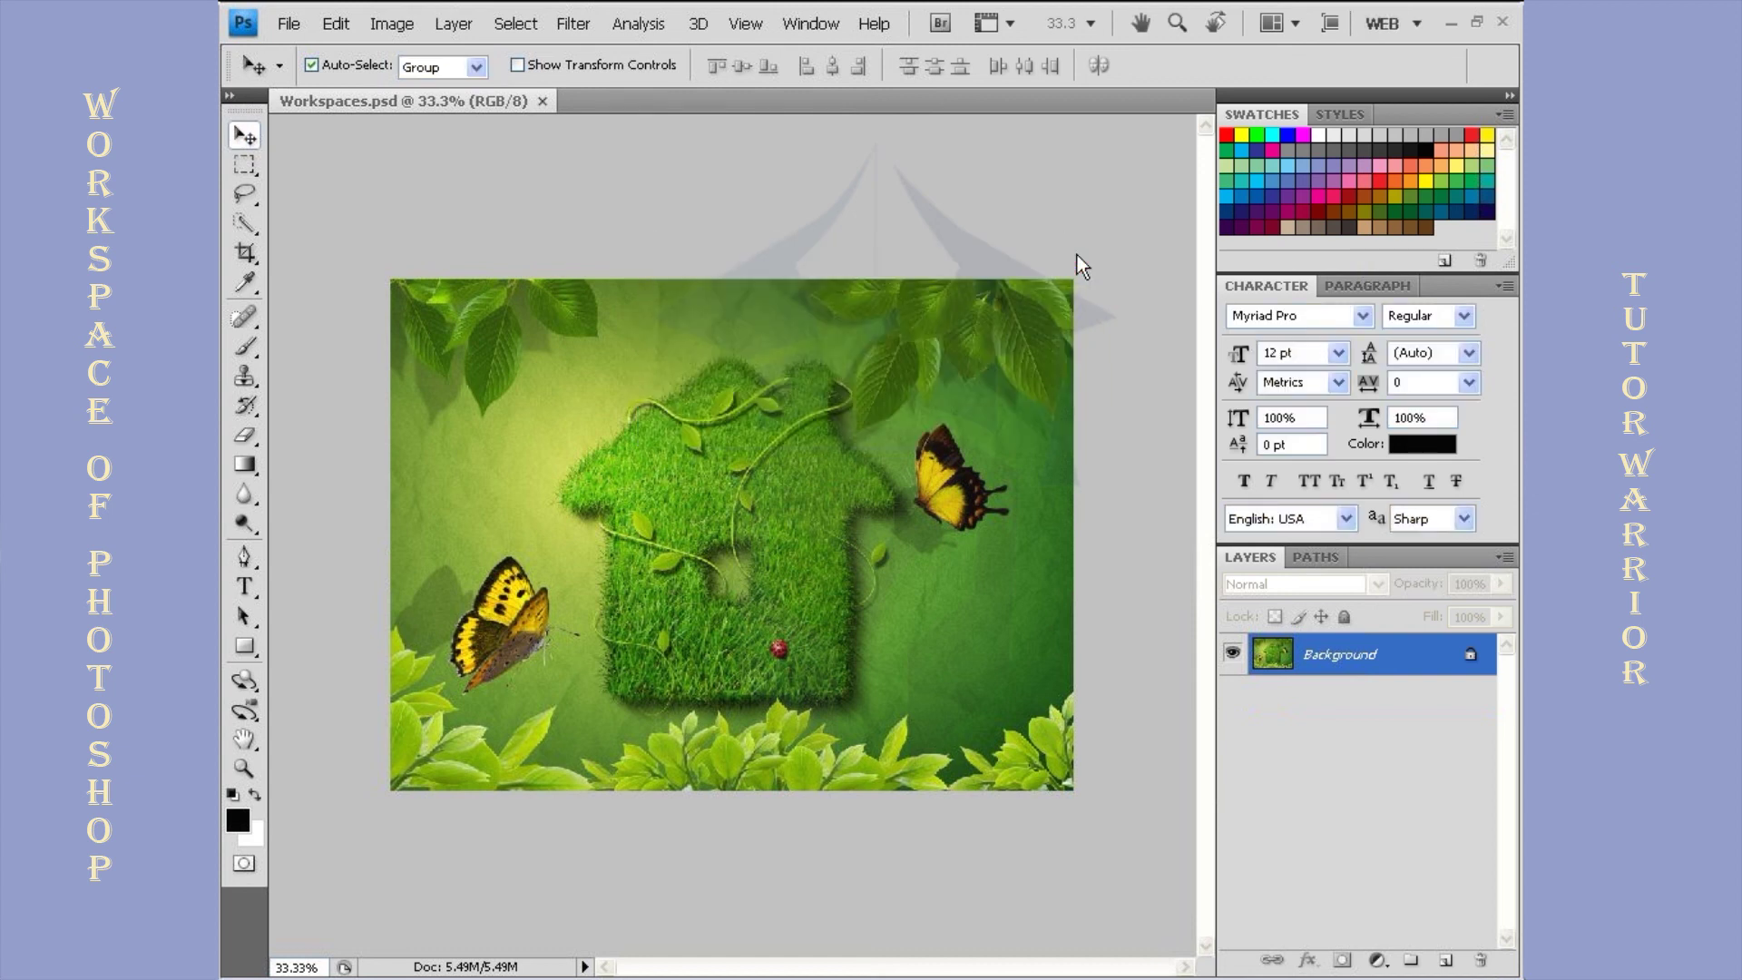
Open the list of available workspaces
left_click(1388, 22)
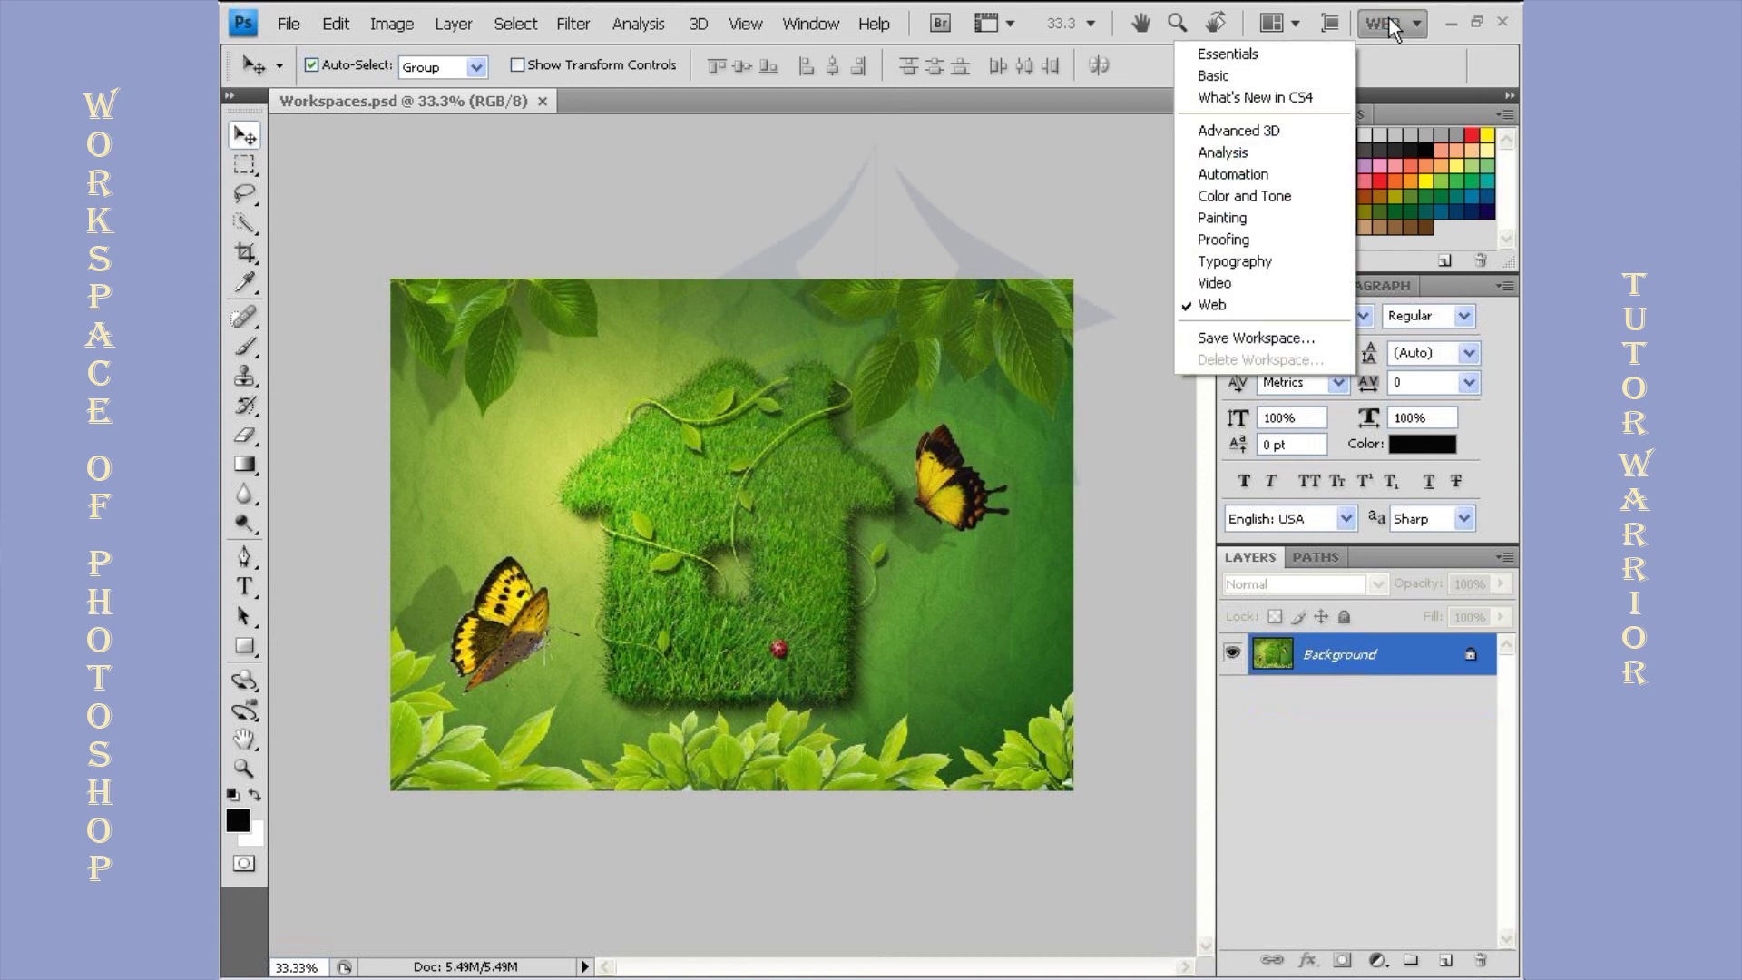